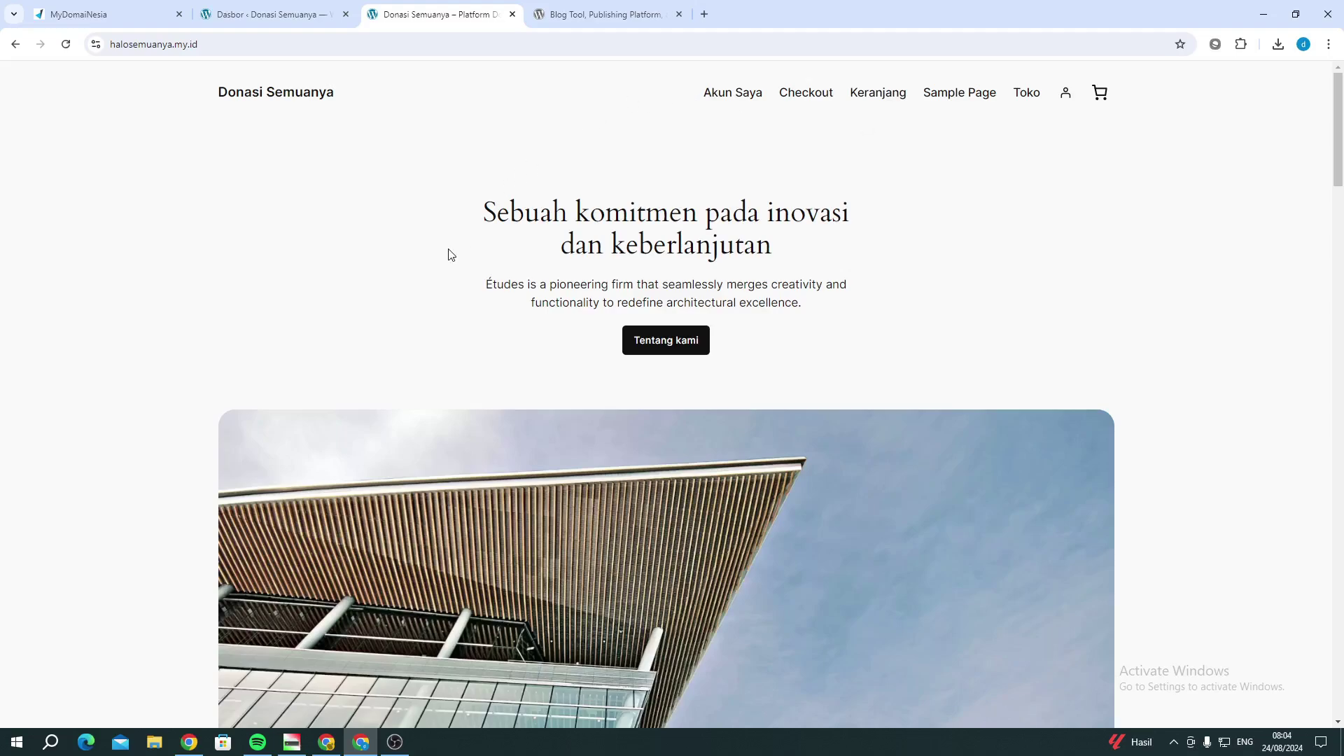
# Look over the Donasi Semuanya front page, then switch to its WordPress dashboard and dismiss the welcome panel
pyautogui.scroll(-10, 450, 254)
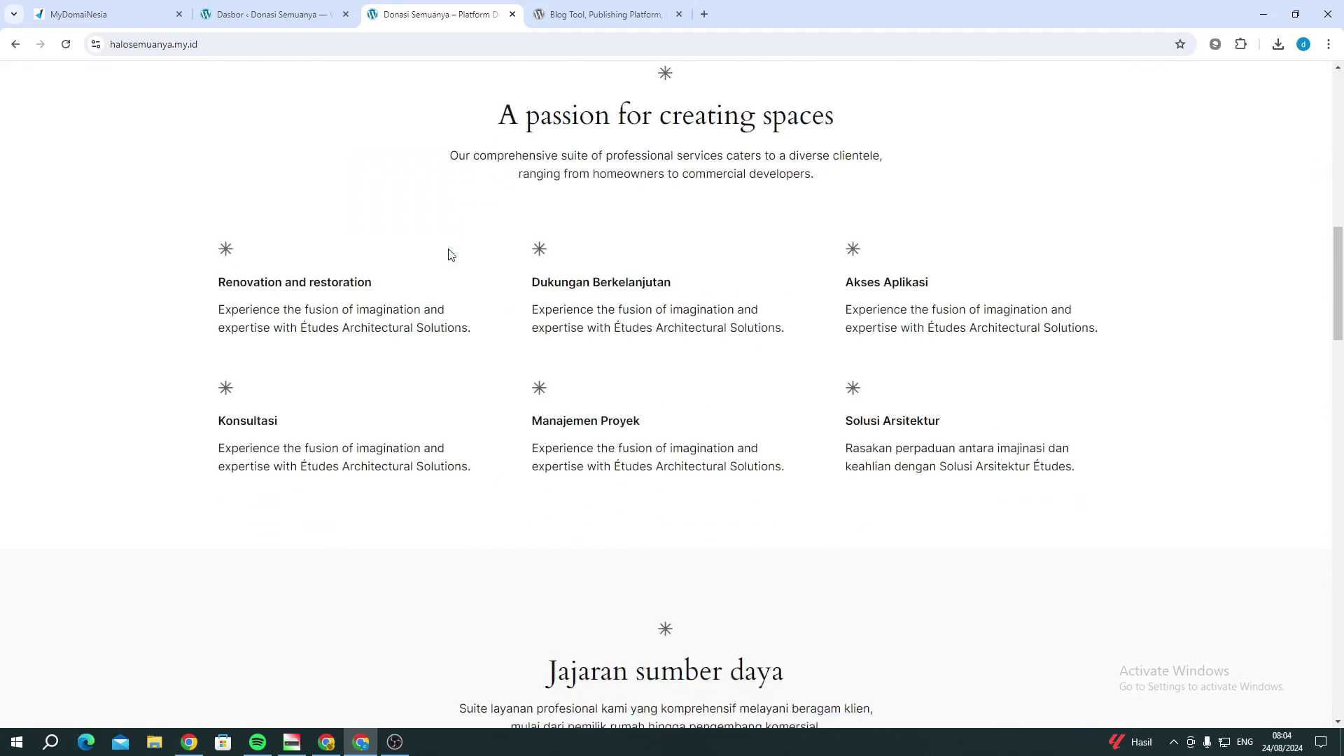
pyautogui.scroll(6, 450, 254)
pyautogui.scroll(6, 449, 254)
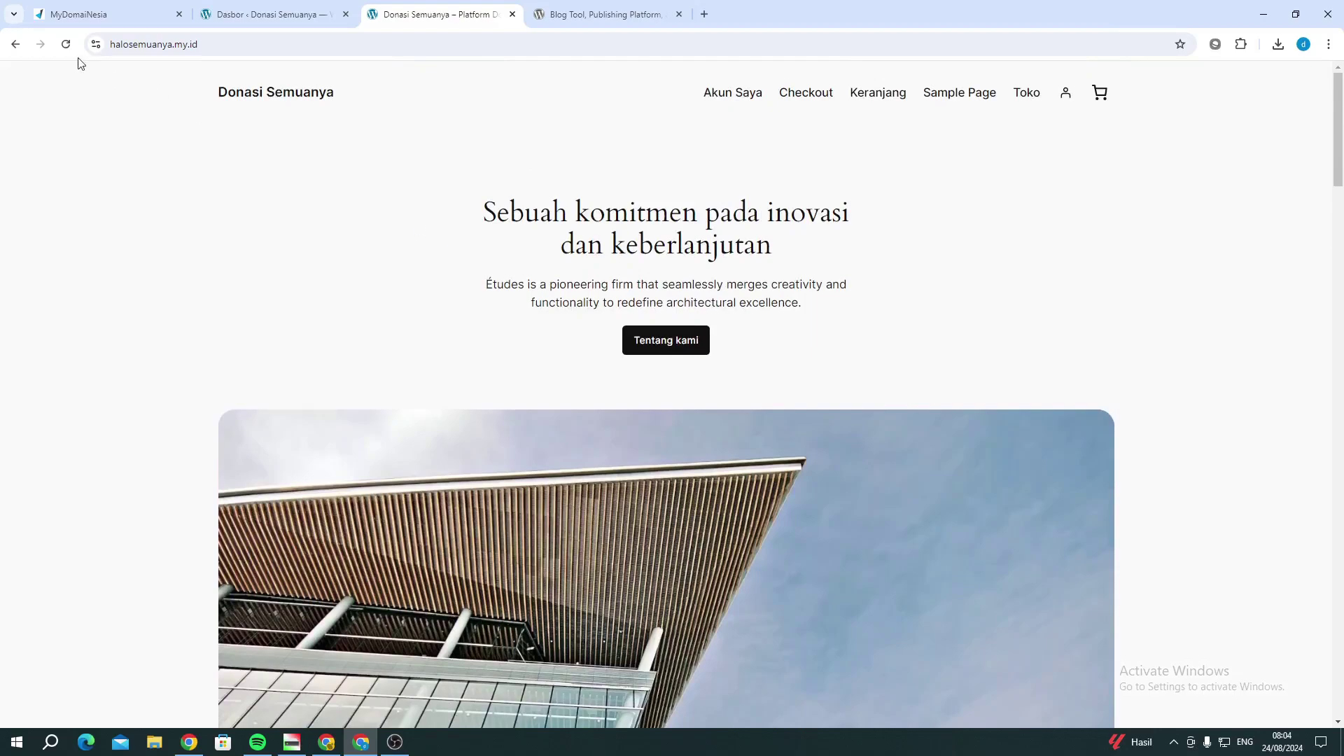
pyautogui.click(259, 12)
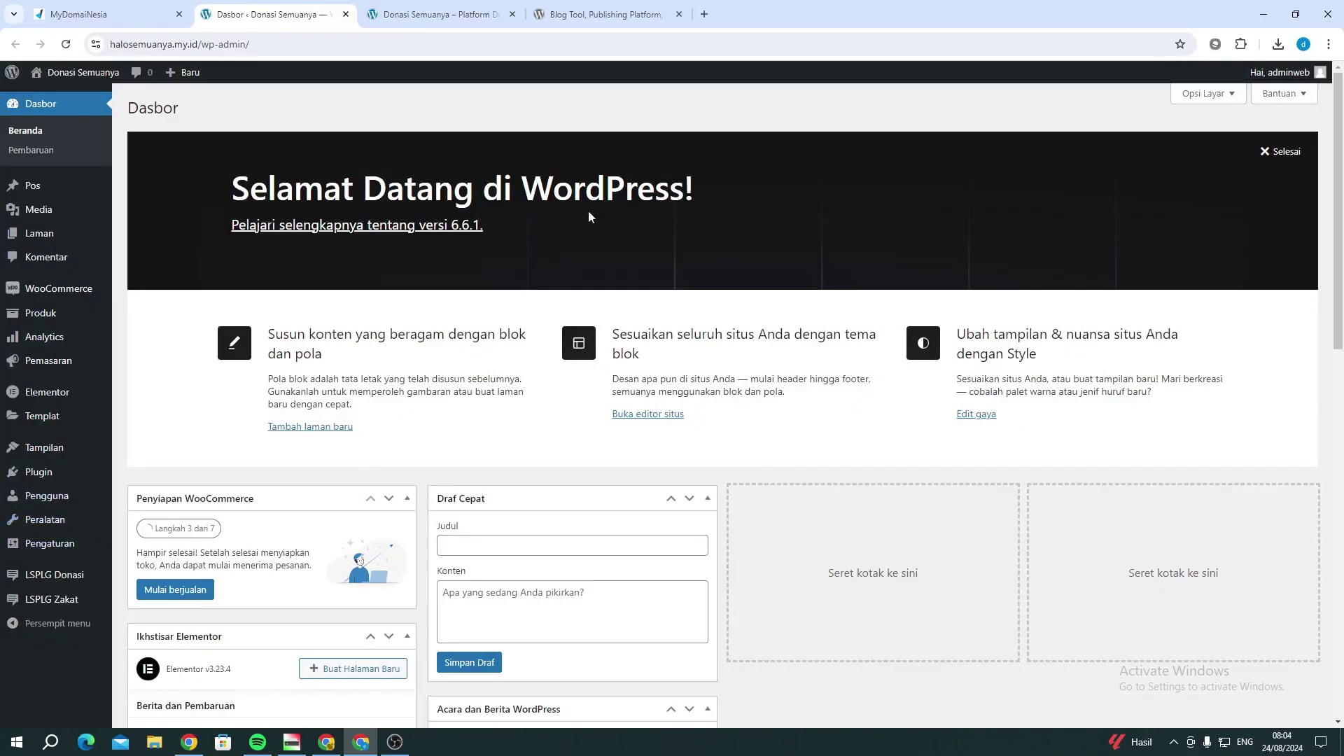
pyautogui.click(1284, 152)
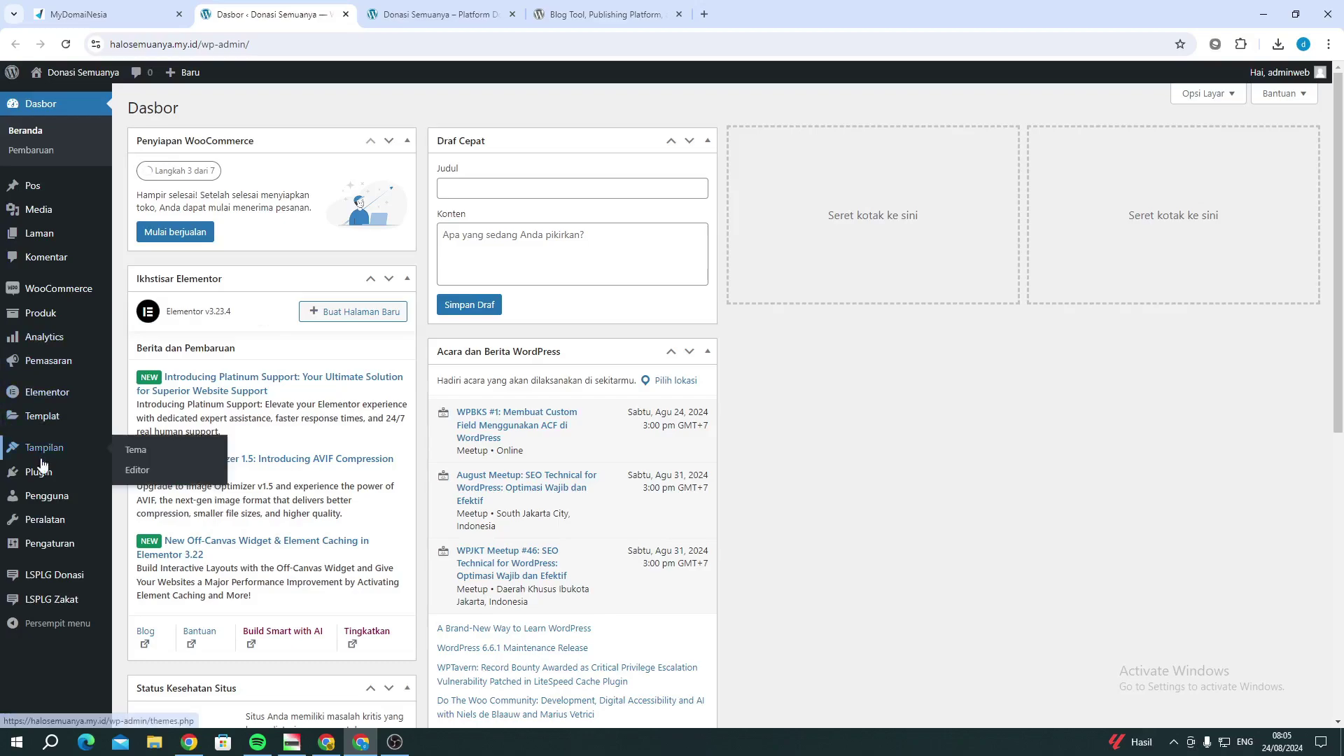
# Go to the page for adding new plugins and show the form for uploading a plugin in .zip format
pyautogui.moveTo(39, 472)
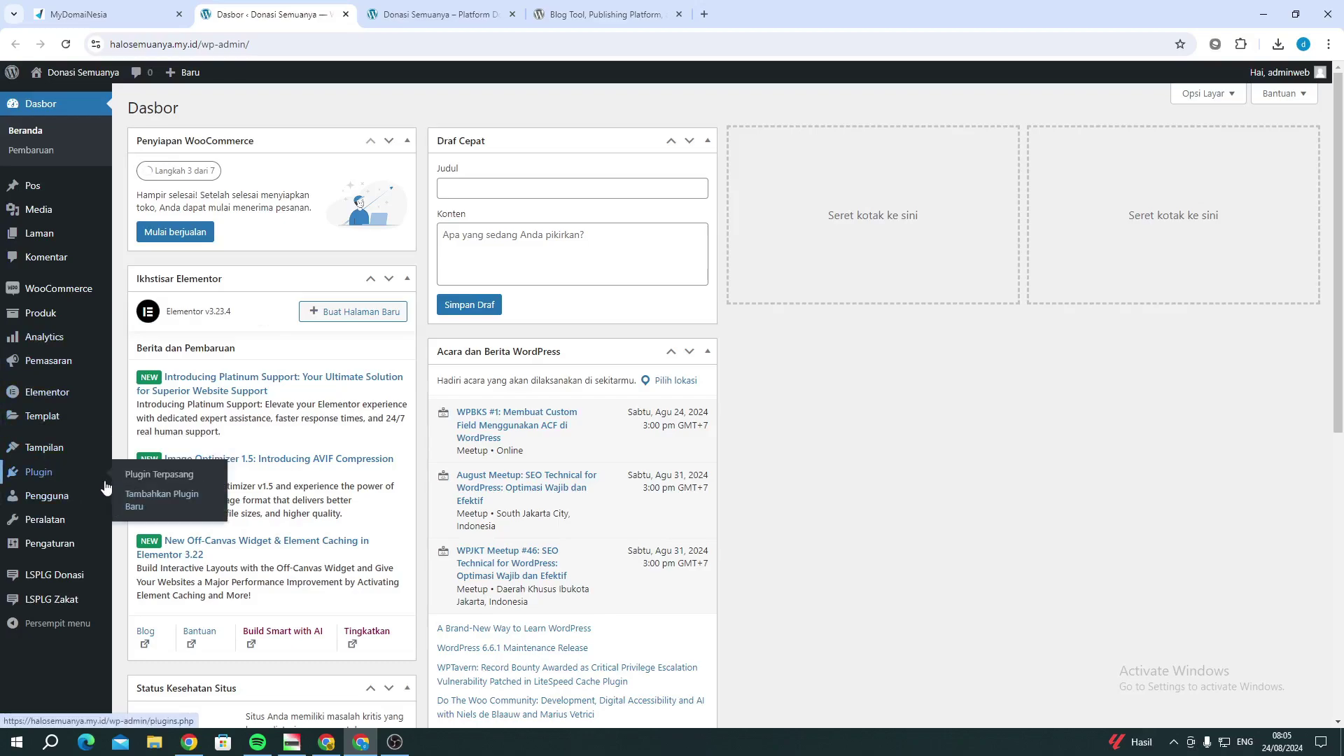
pyautogui.click(125, 498)
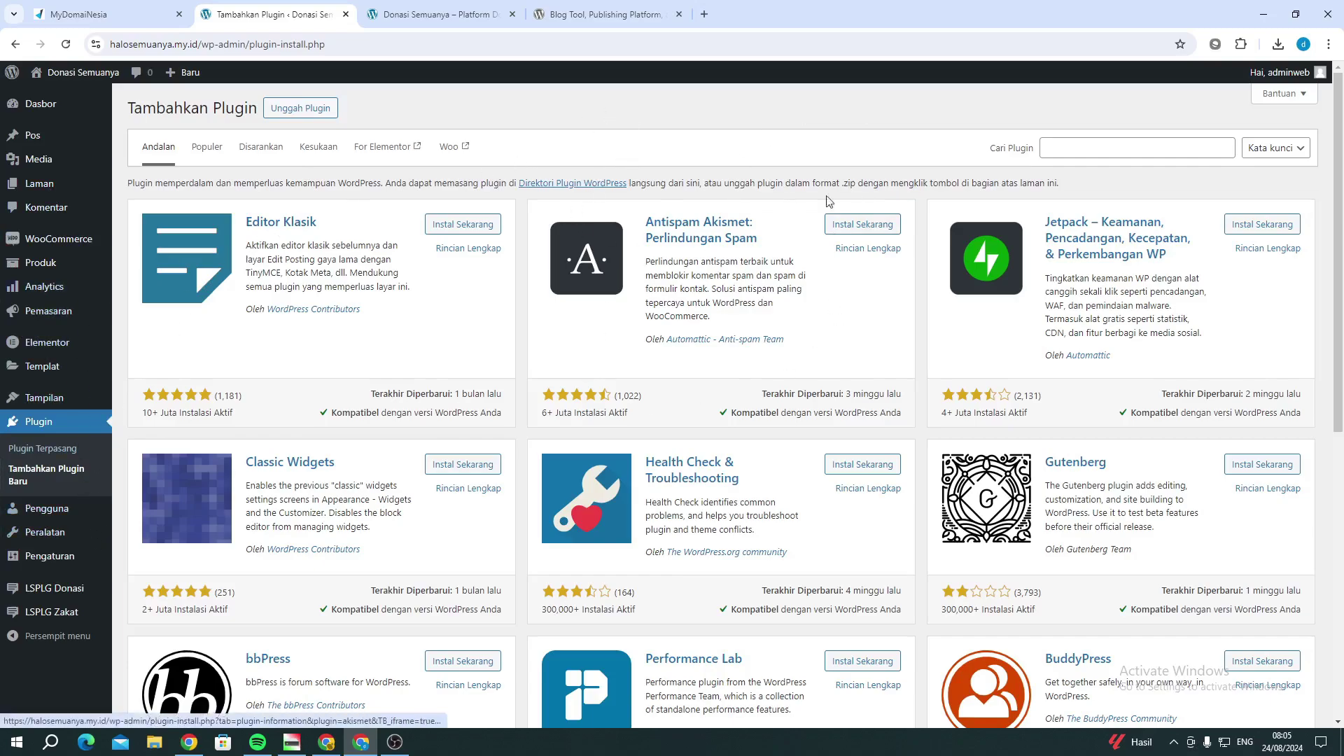
pyautogui.click(308, 109)
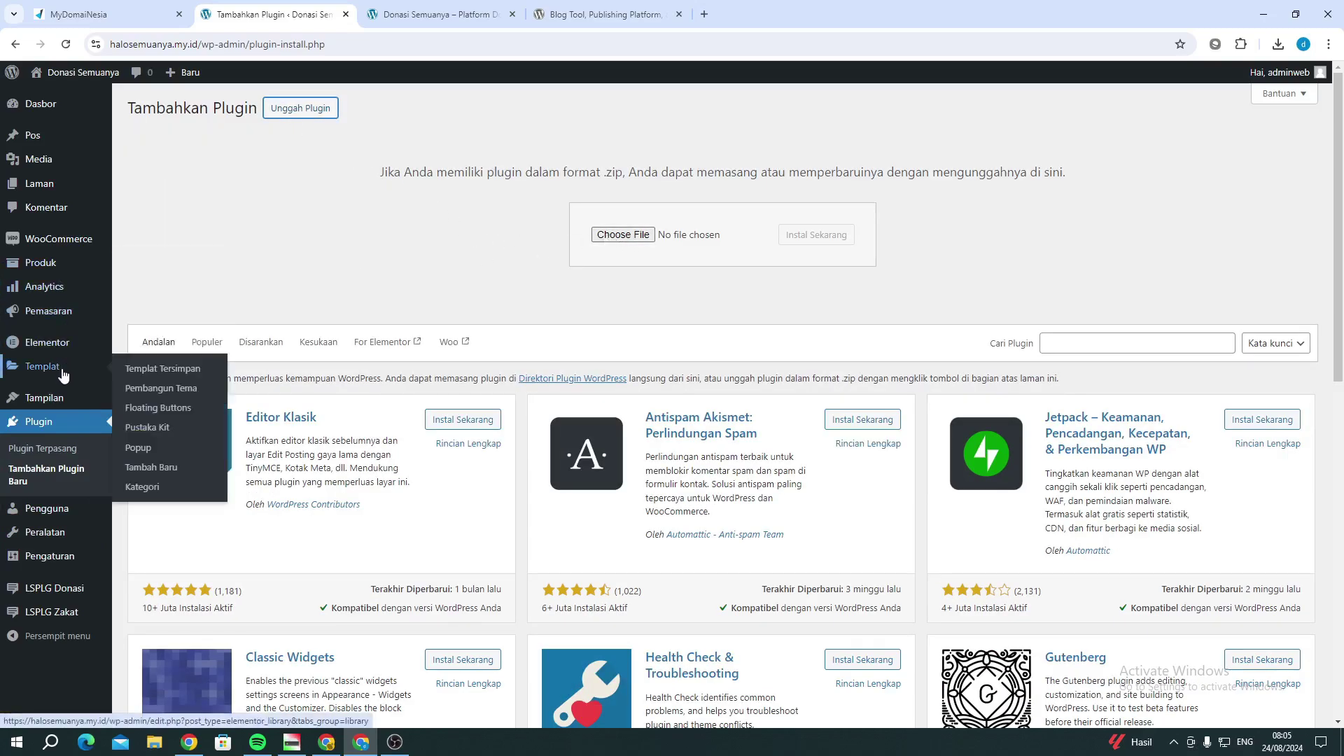
# Check the maximum upload file size in the media library's uploader, then dismiss the uploader and the Image Optimizer notice
pyautogui.click(36, 159)
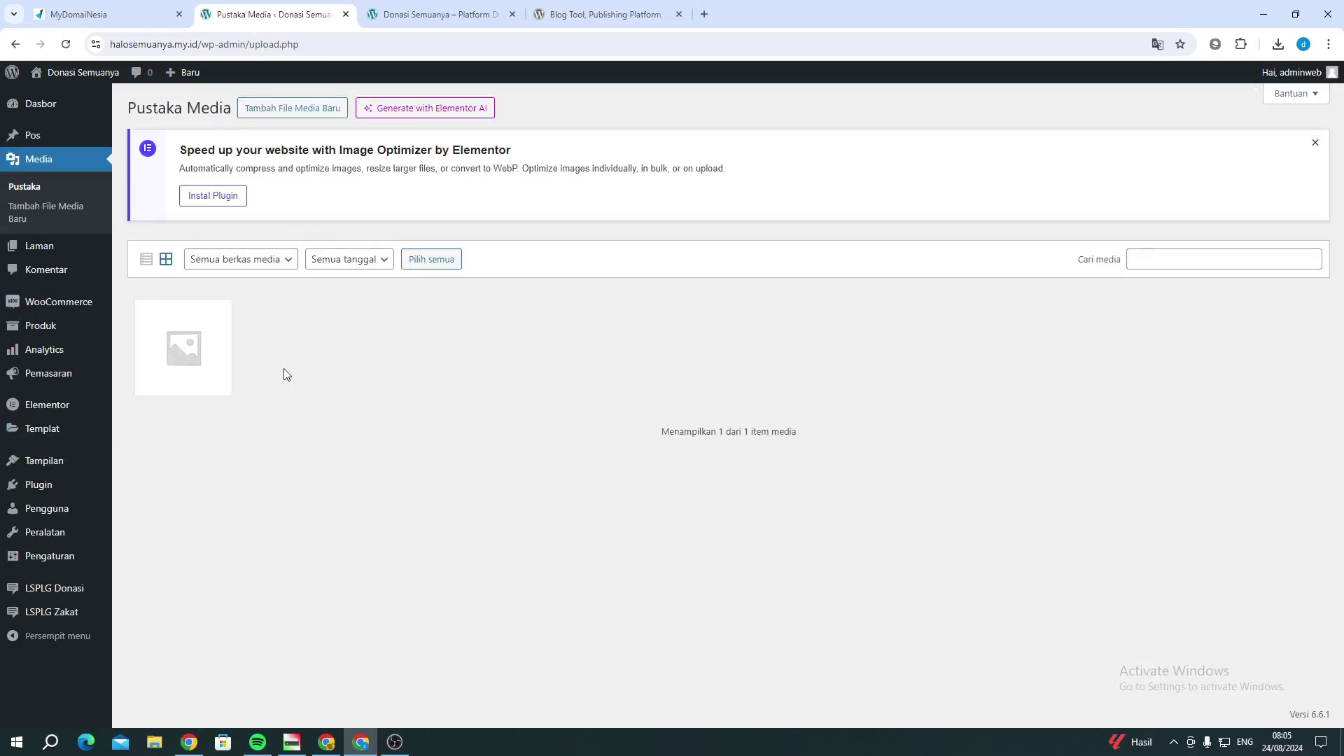
pyautogui.click(274, 110)
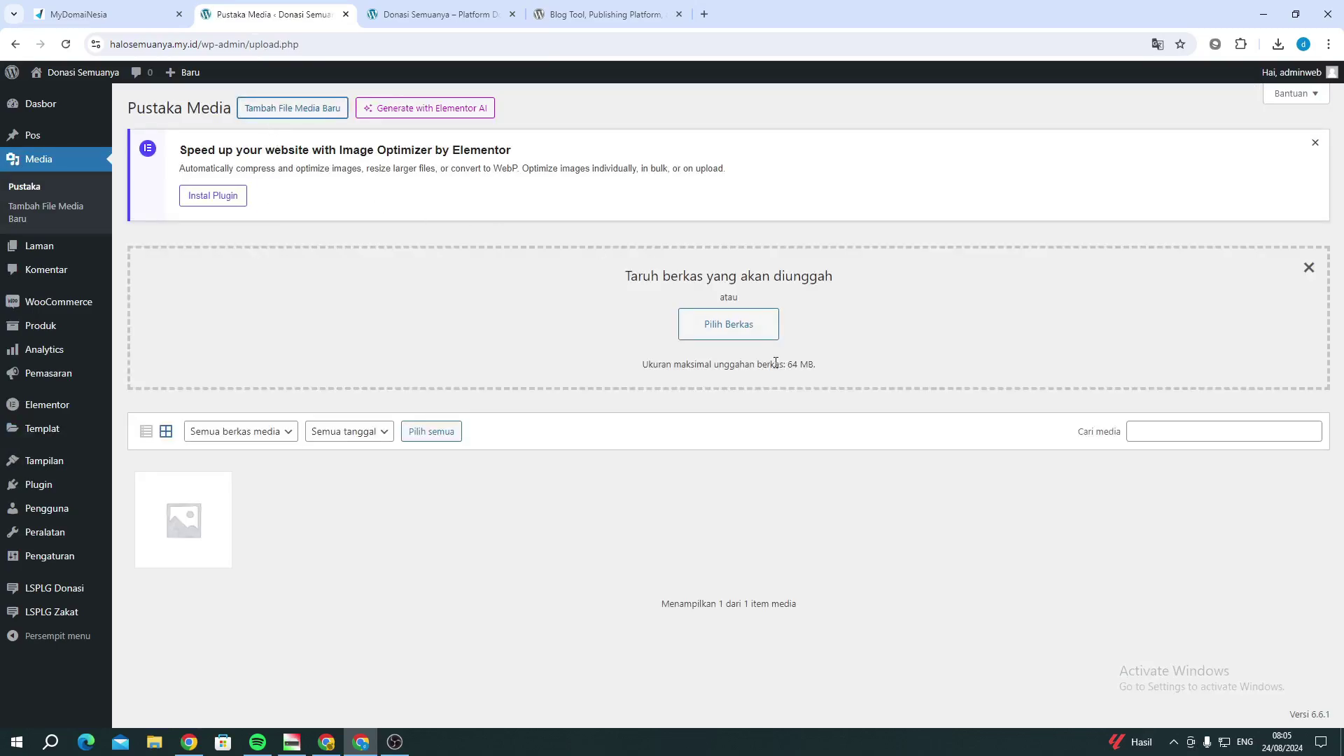
pyautogui.moveTo(775, 365)
pyautogui.mouseDown()
pyautogui.moveTo(811, 367)
pyautogui.moveTo(788, 366)
pyautogui.mouseUp()
pyautogui.click(811, 368)
pyautogui.click(1307, 267)
pyautogui.click(1307, 148)
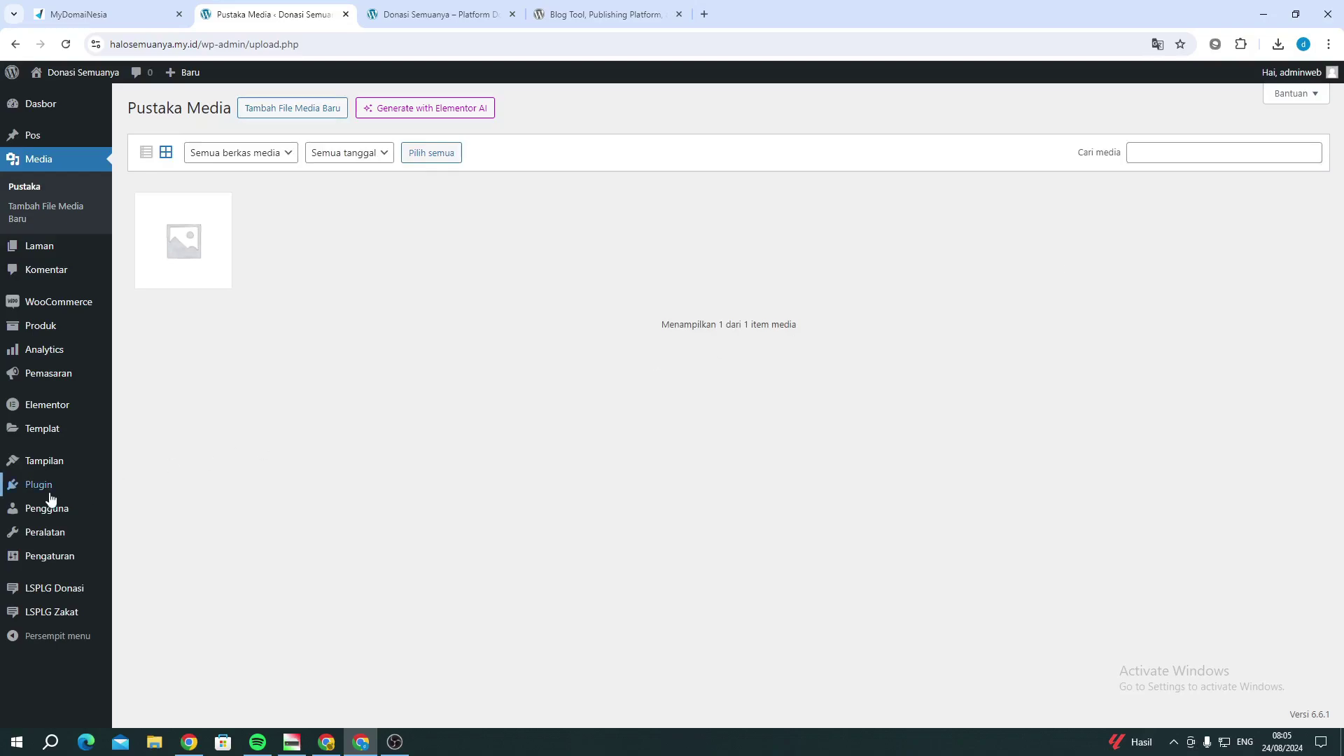
# Return to the WordPress page for adding new plugins
pyautogui.moveTo(58, 495)
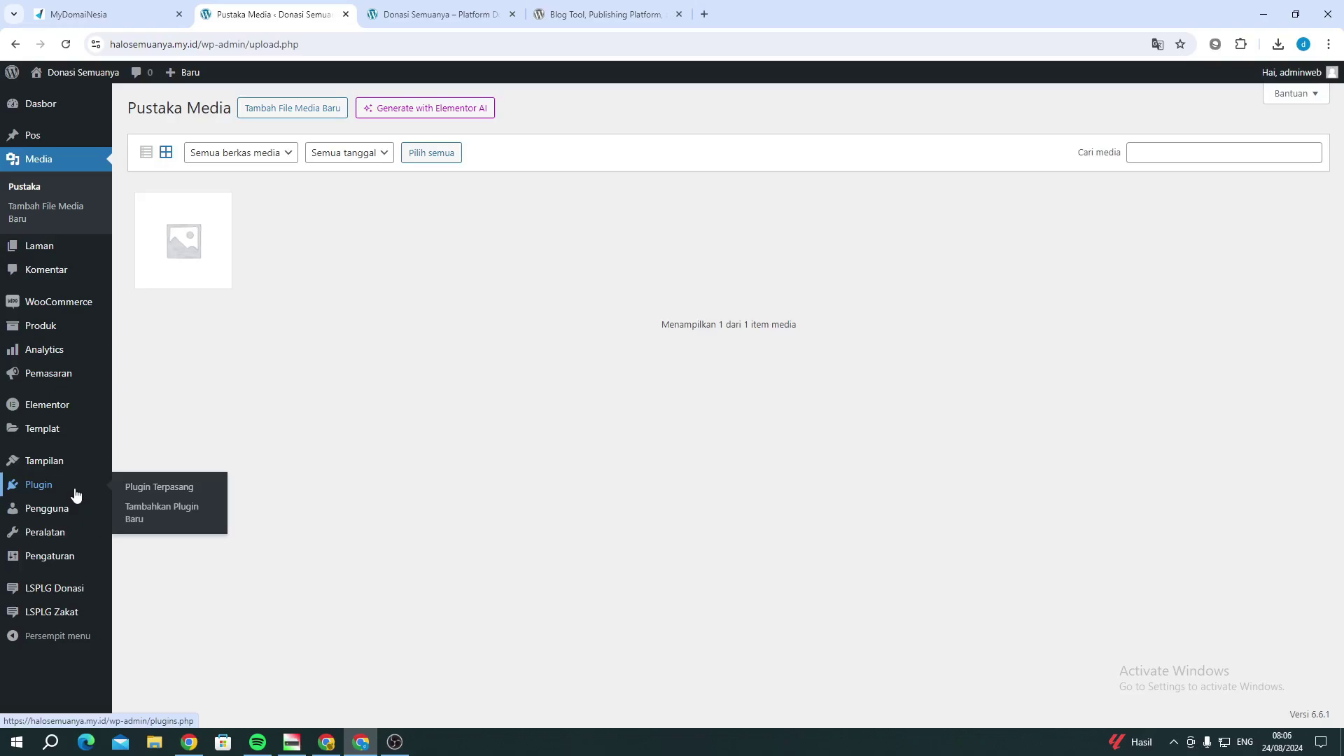
pyautogui.click(147, 510)
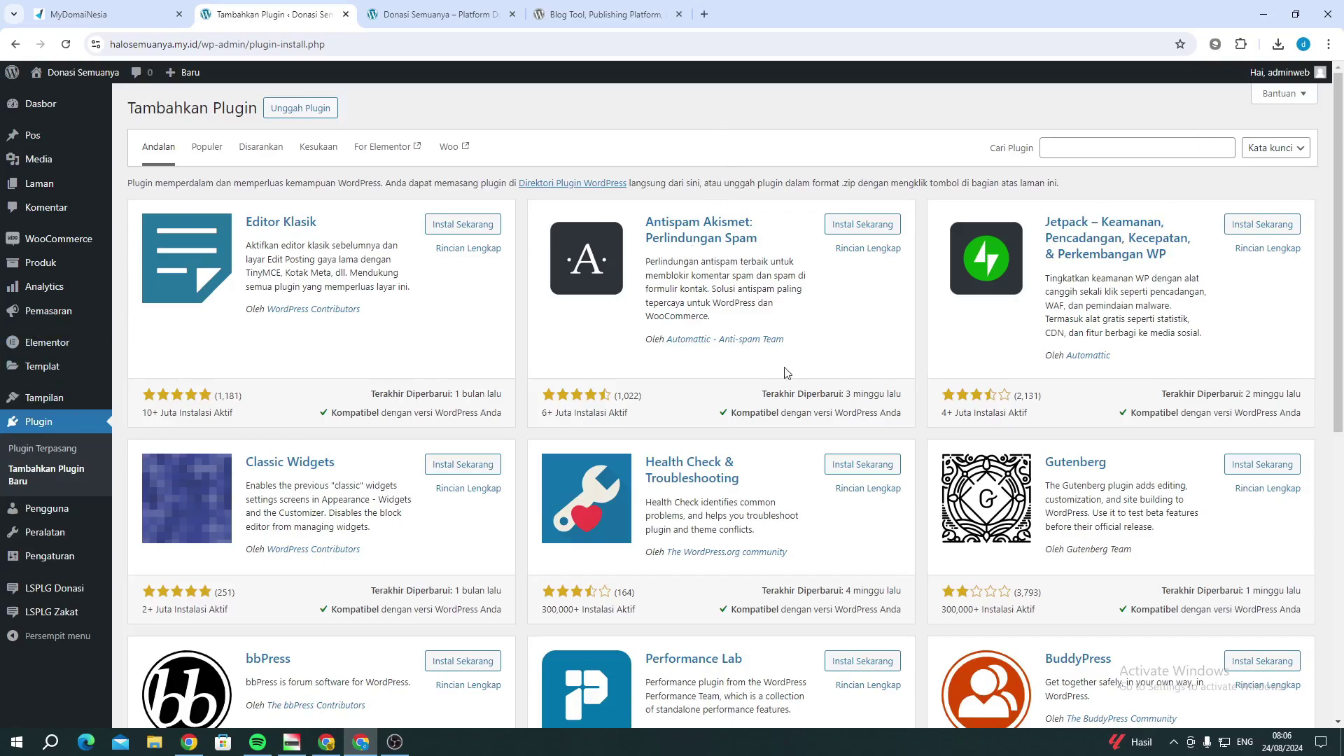
pyautogui.moveTo(49, 344)
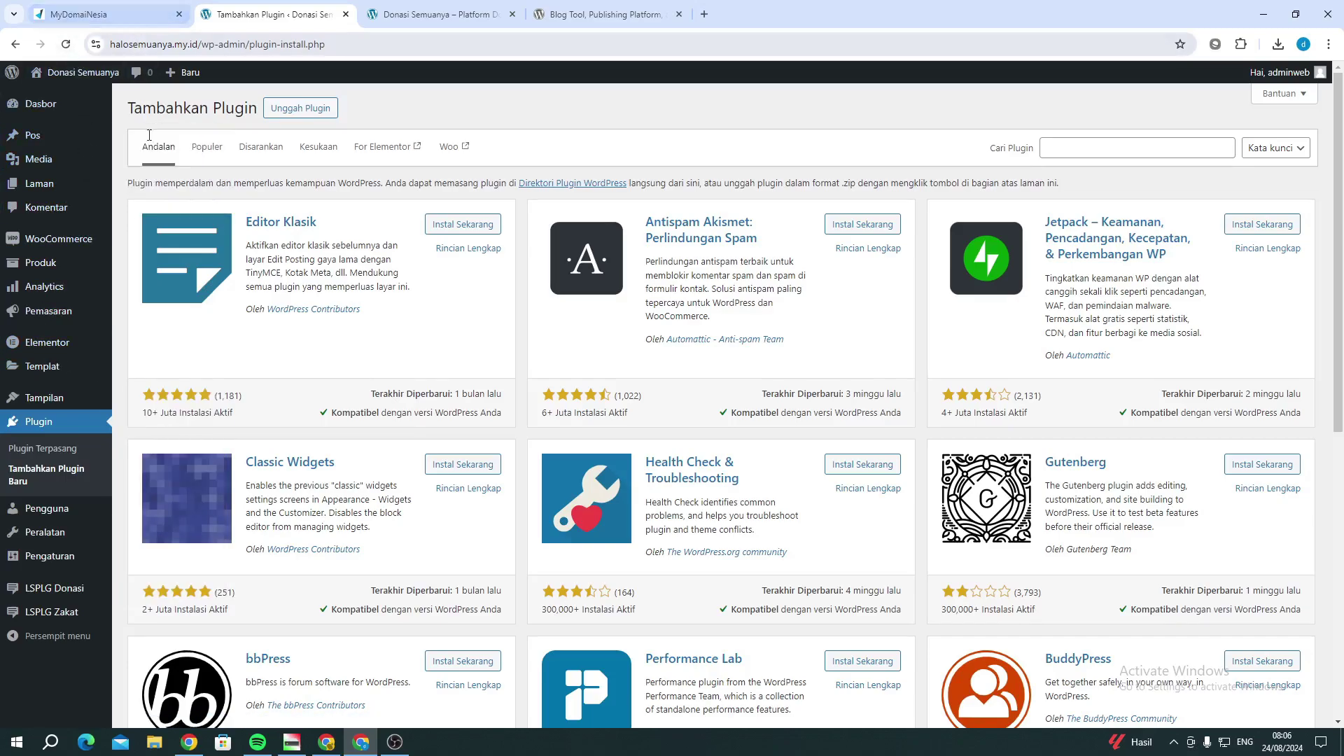
# Open the halosemuanya.my.id hosting service in MyDomaiNesia and log in to its cPanel with the saved credentials
pyautogui.click(105, 14)
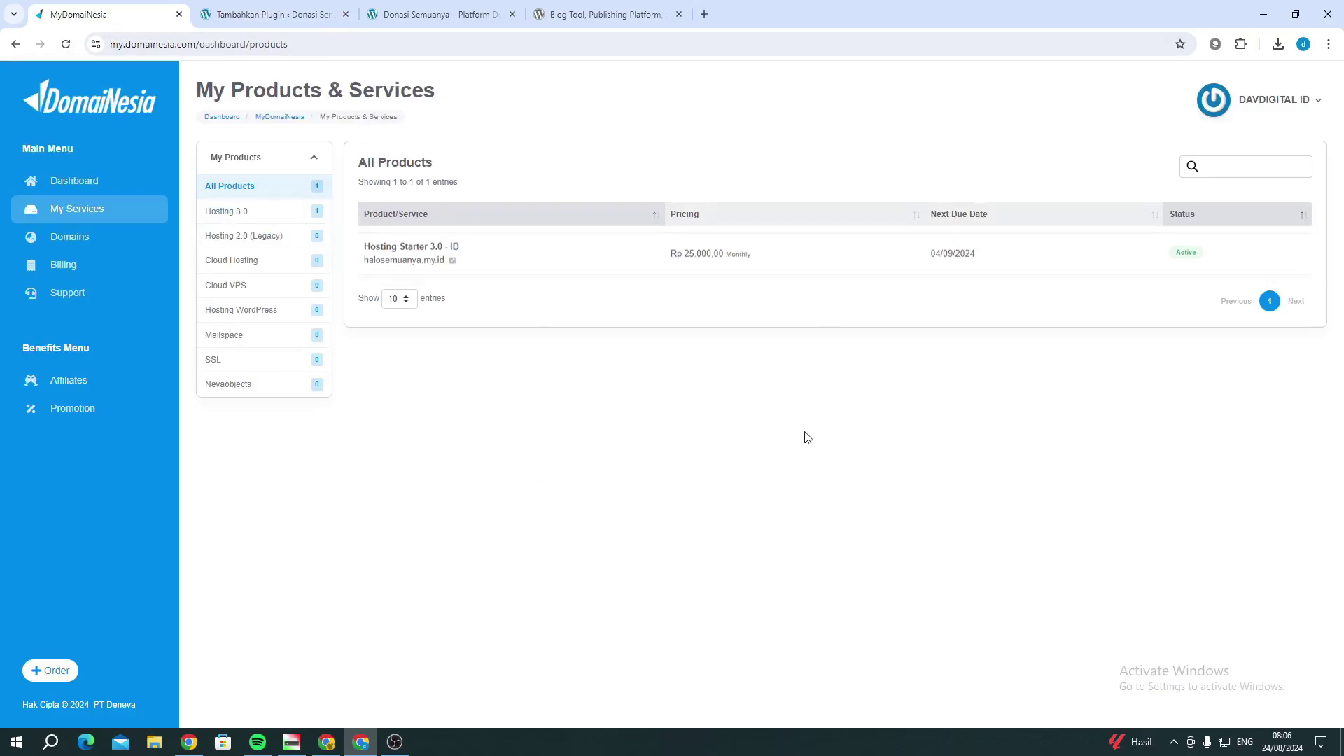
pyautogui.click(783, 271)
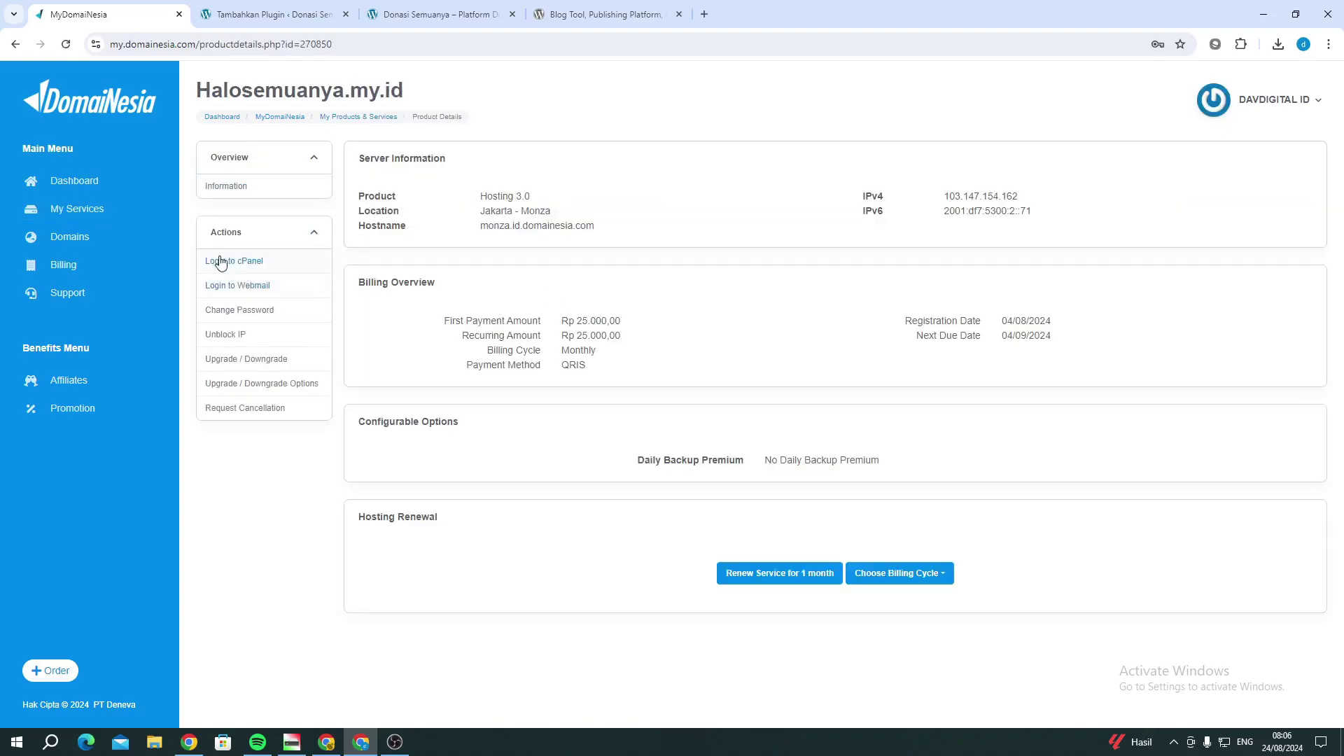
pyautogui.click(237, 260)
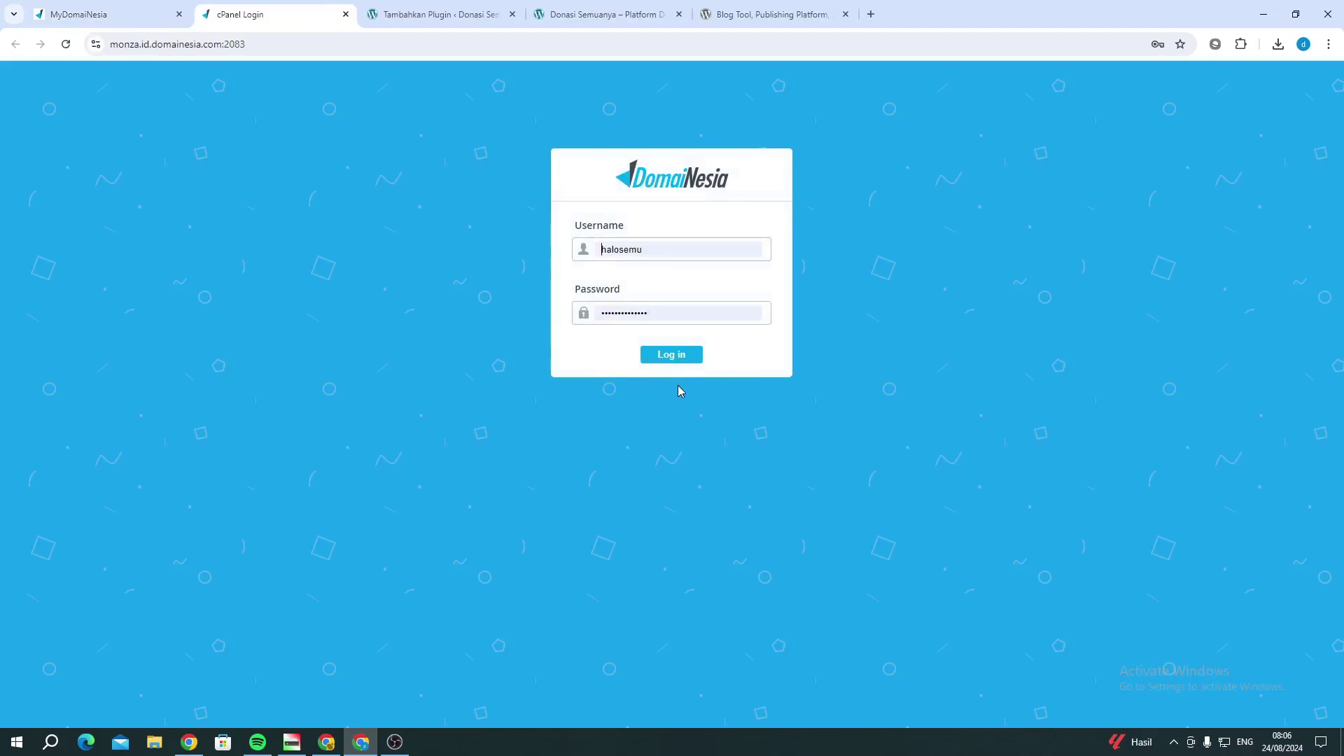
pyautogui.click(670, 355)
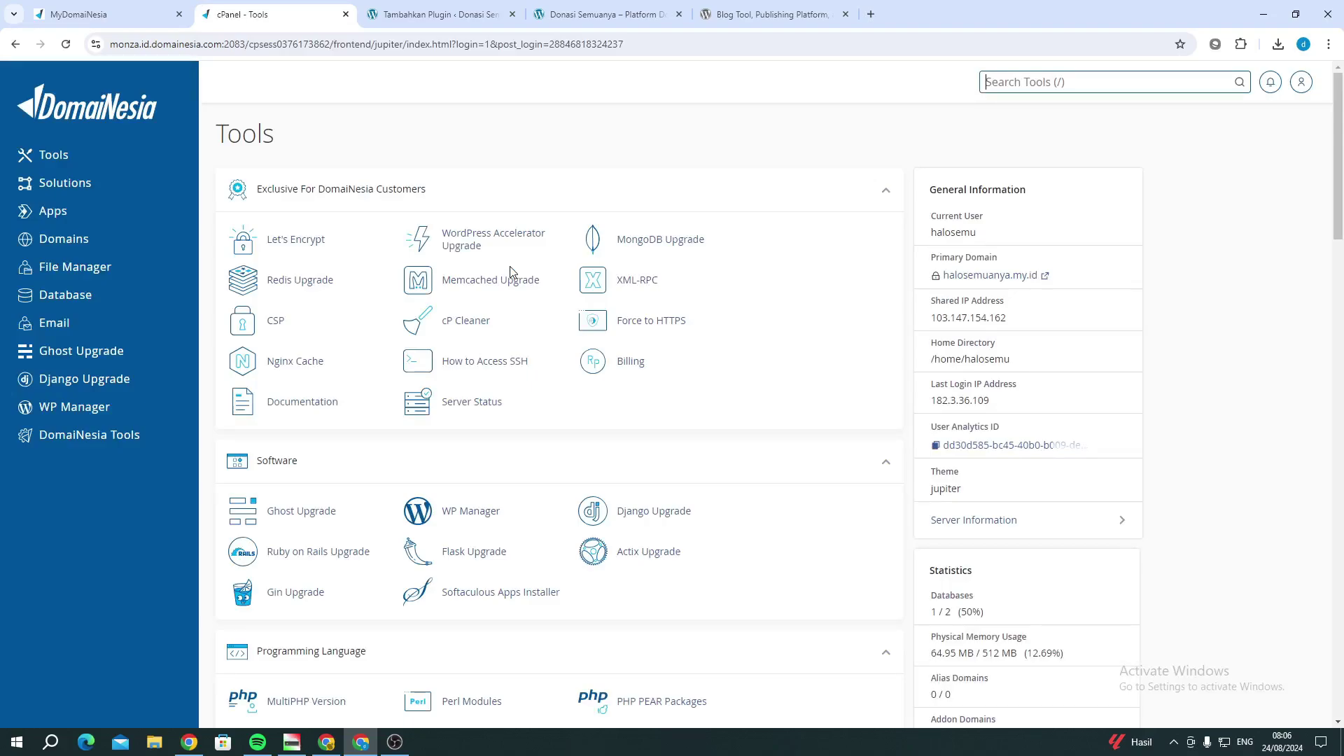
# Search the cPanel tools for "file" and open File Manager
pyautogui.scroll(-5, 324, 510)
pyautogui.scroll(5, 324, 510)
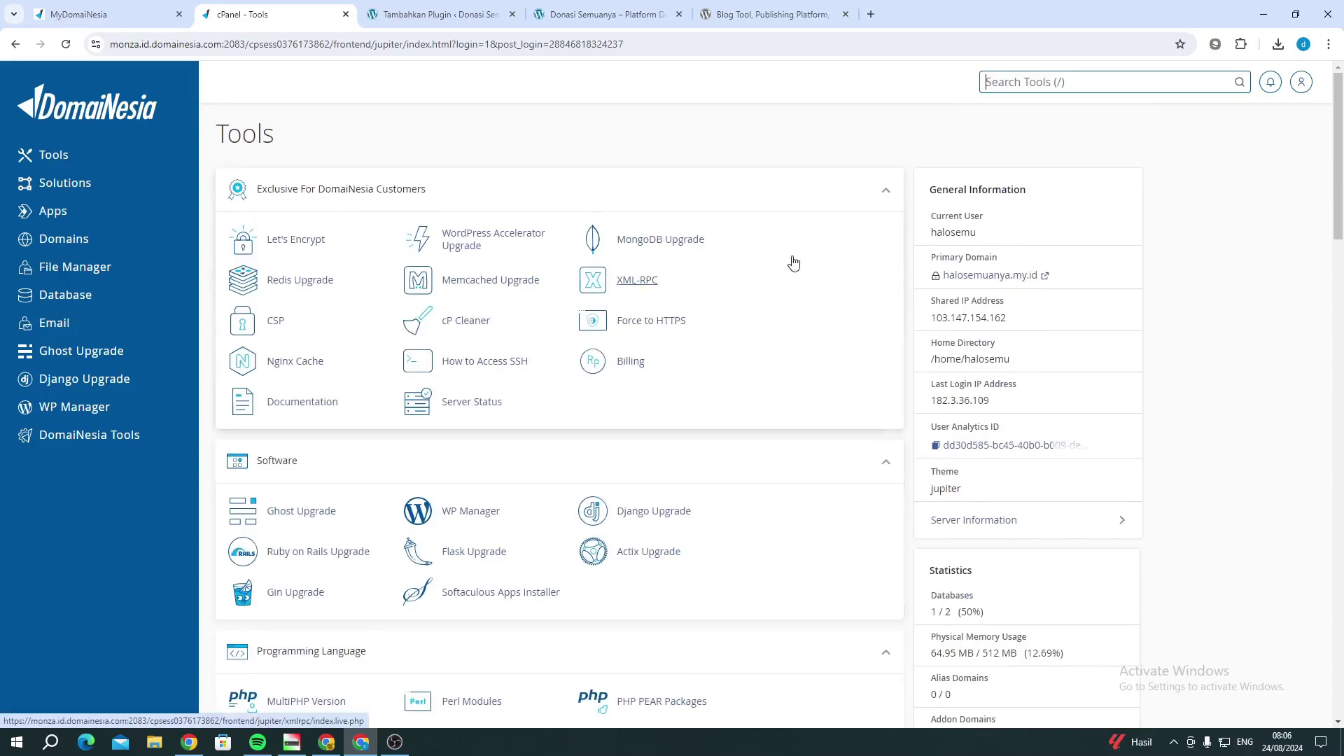
pyautogui.write('file')
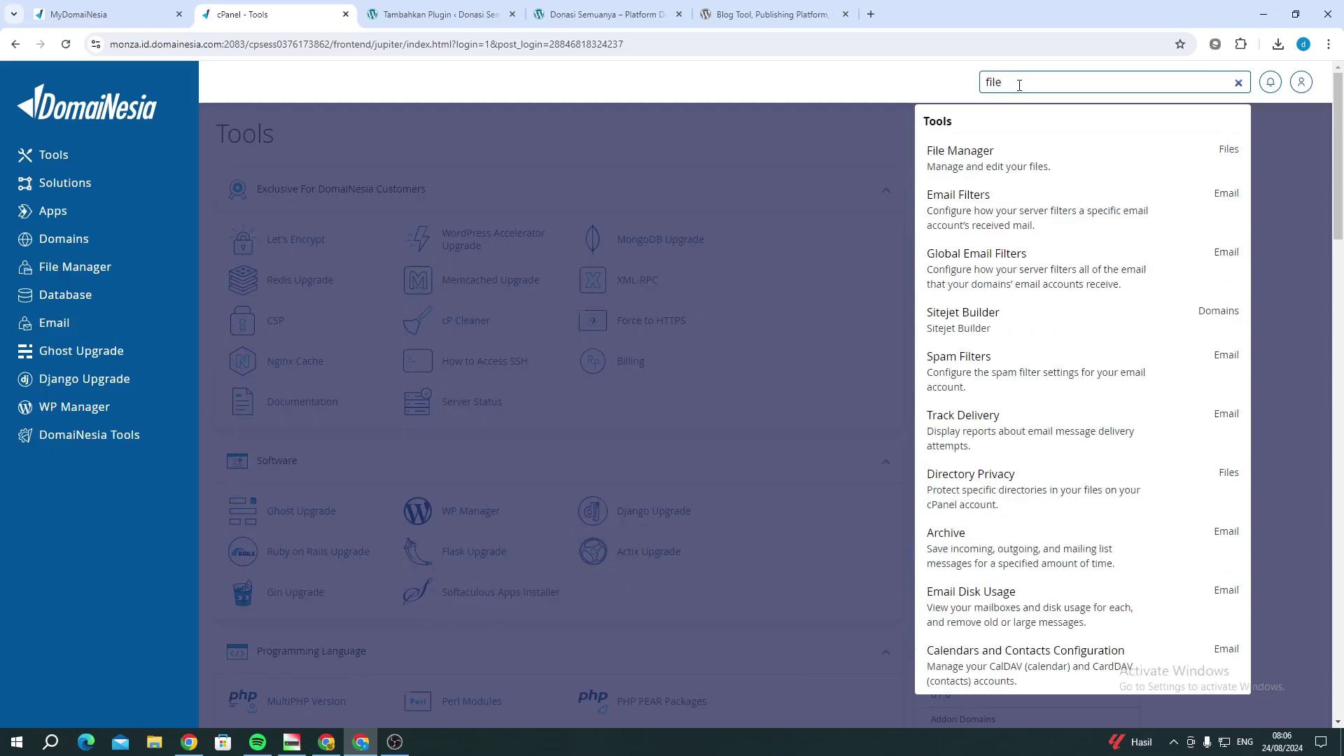
pyautogui.click(984, 181)
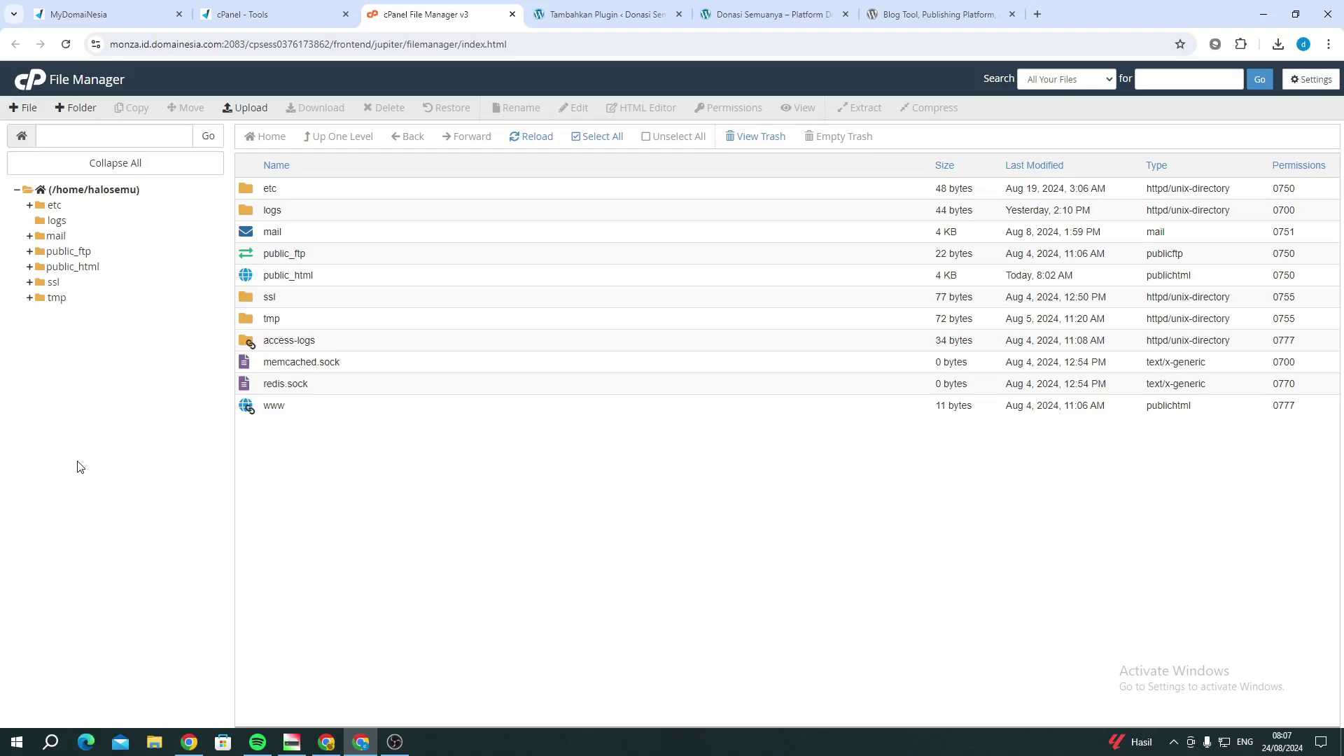
# Browse to the public_html/wp-content/plugins folder
pyautogui.click(69, 269)
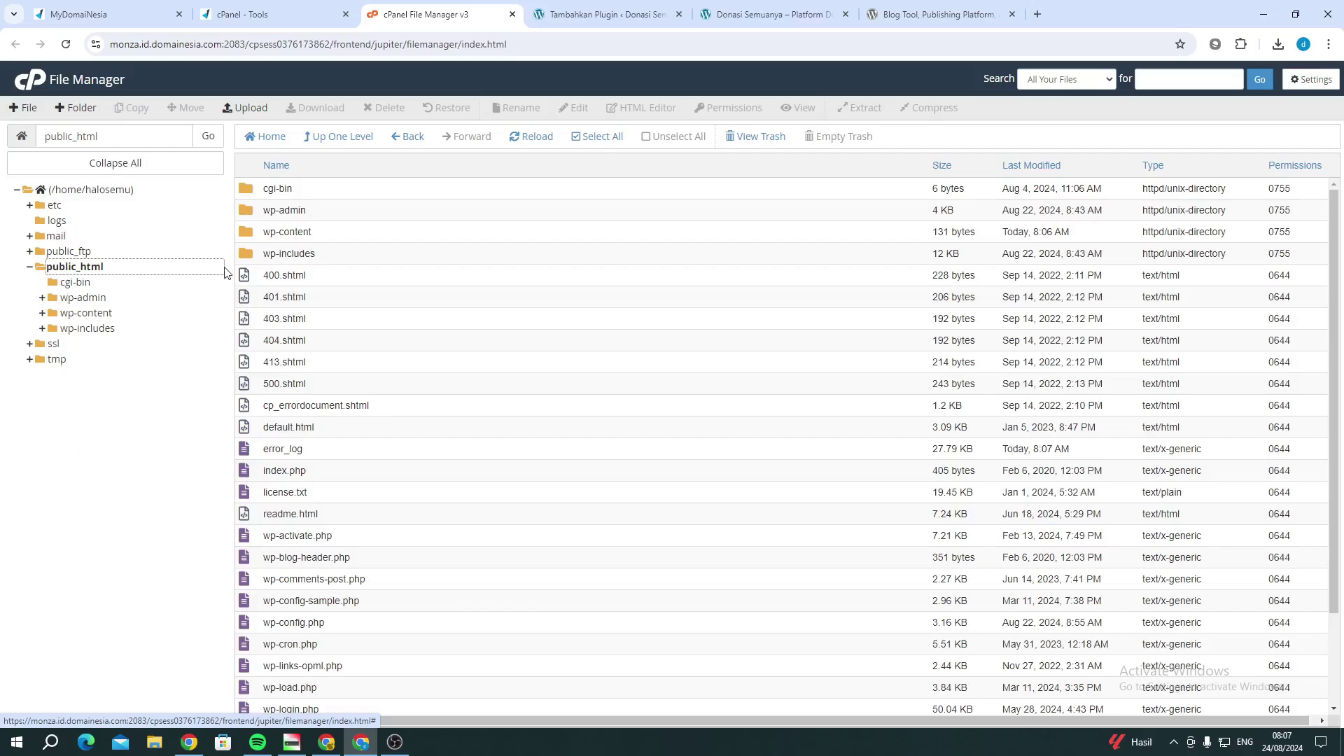
pyautogui.click(78, 513)
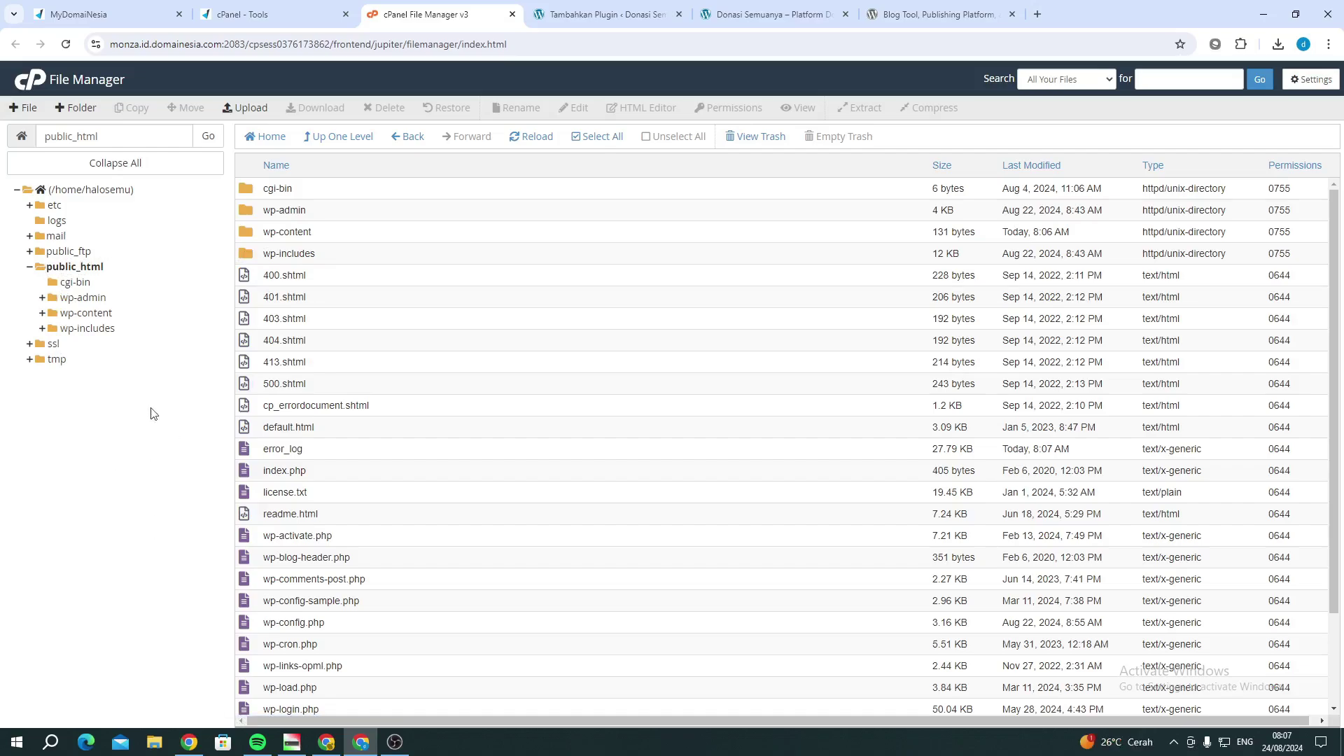
pyautogui.doubleClick(252, 239)
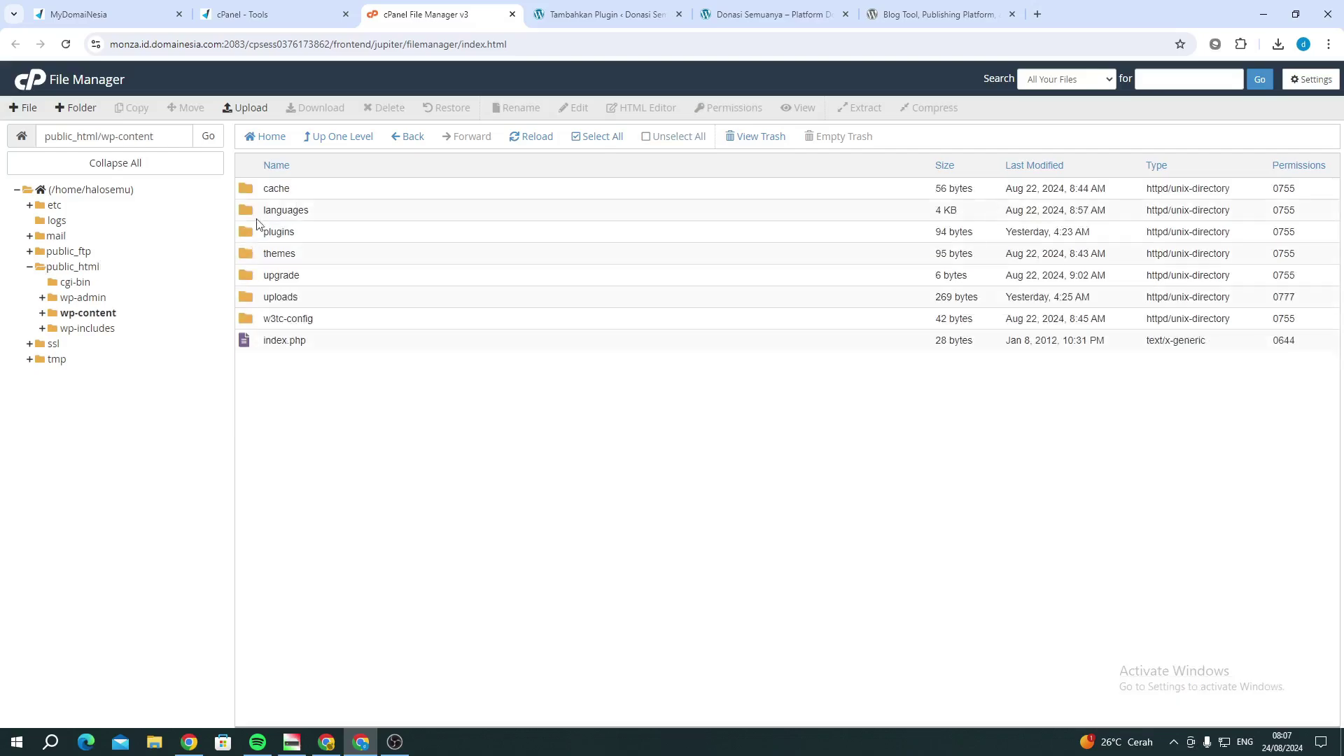
pyautogui.doubleClick(248, 236)
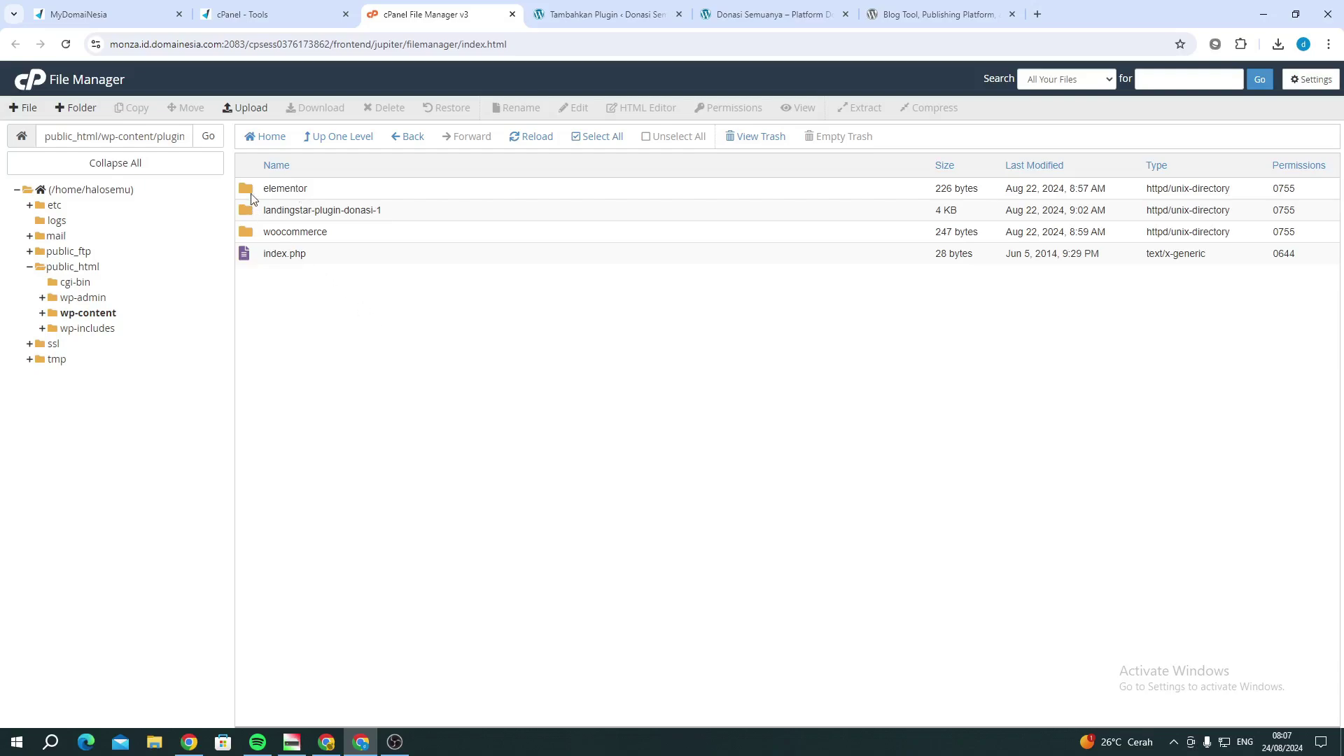
# Permanently delete the elementor folder from the plugins directory, skipping the trash
pyautogui.click(300, 198)
pyautogui.rightClick(291, 196)
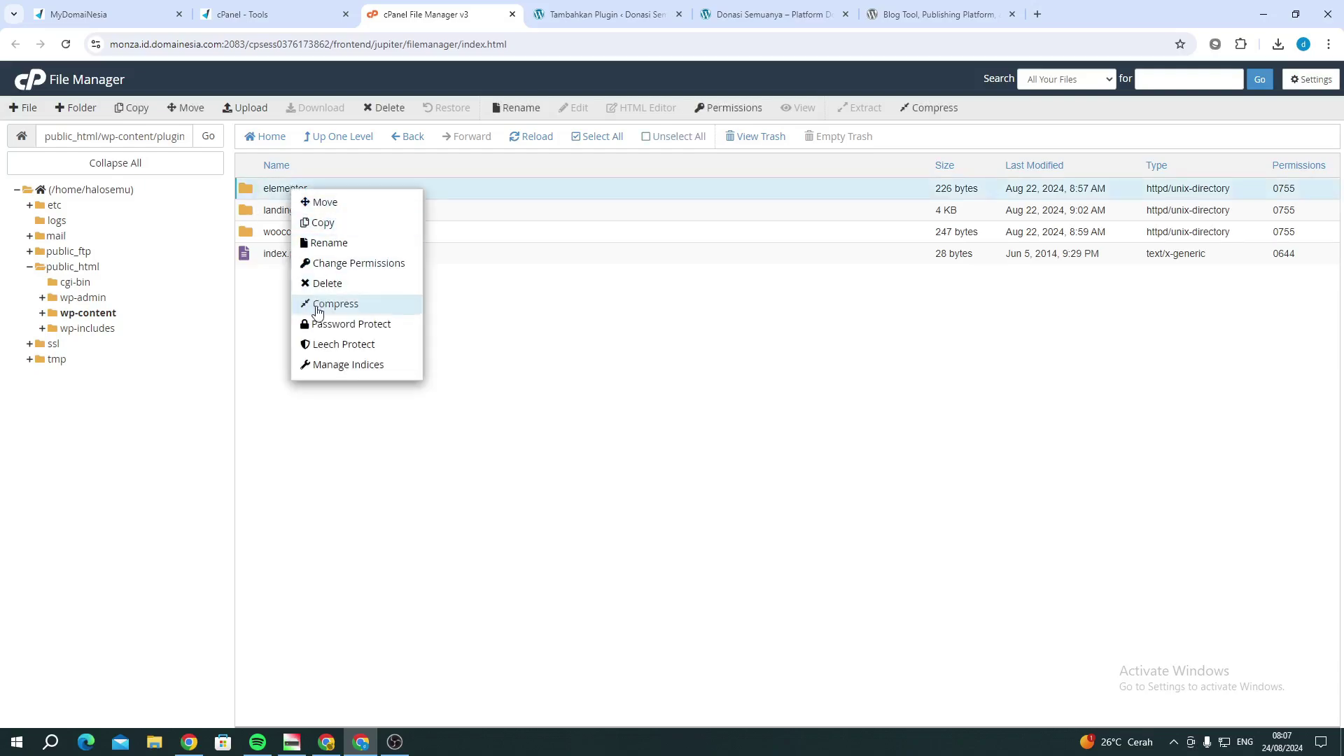
pyautogui.click(341, 292)
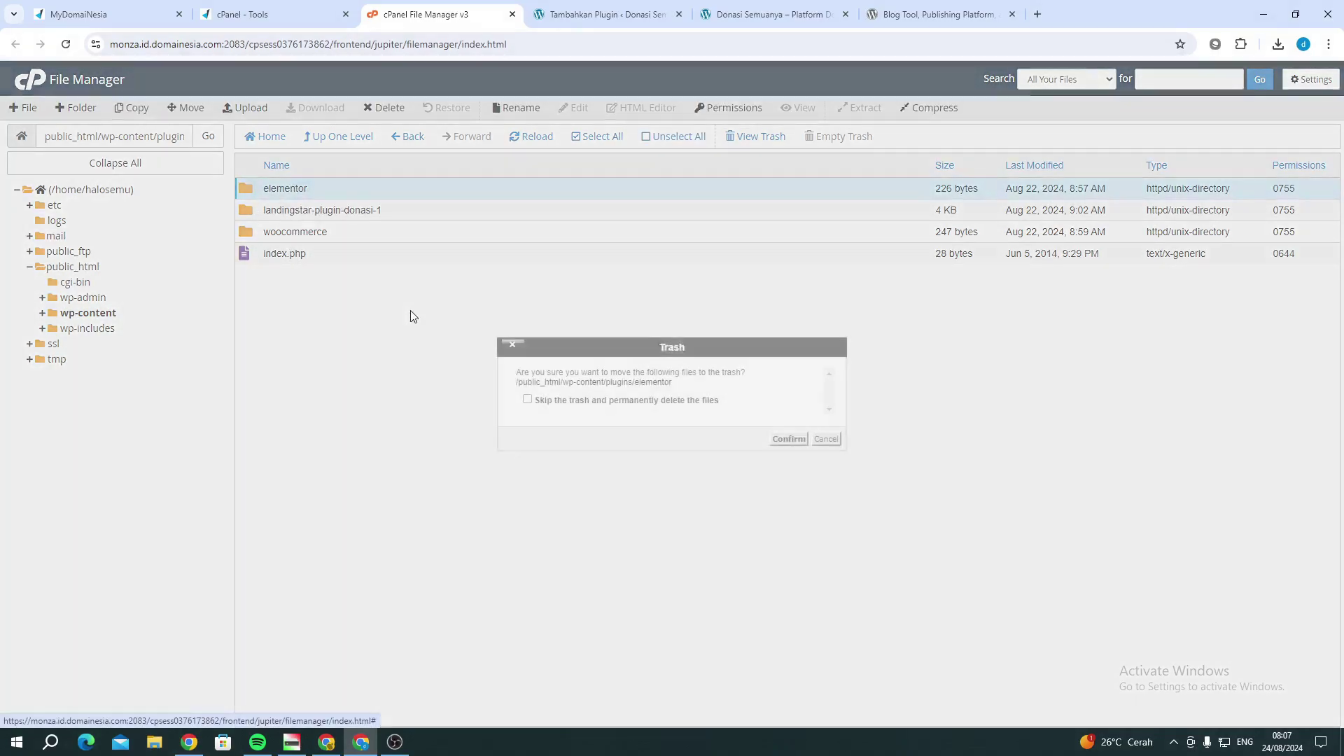
pyautogui.click(527, 399)
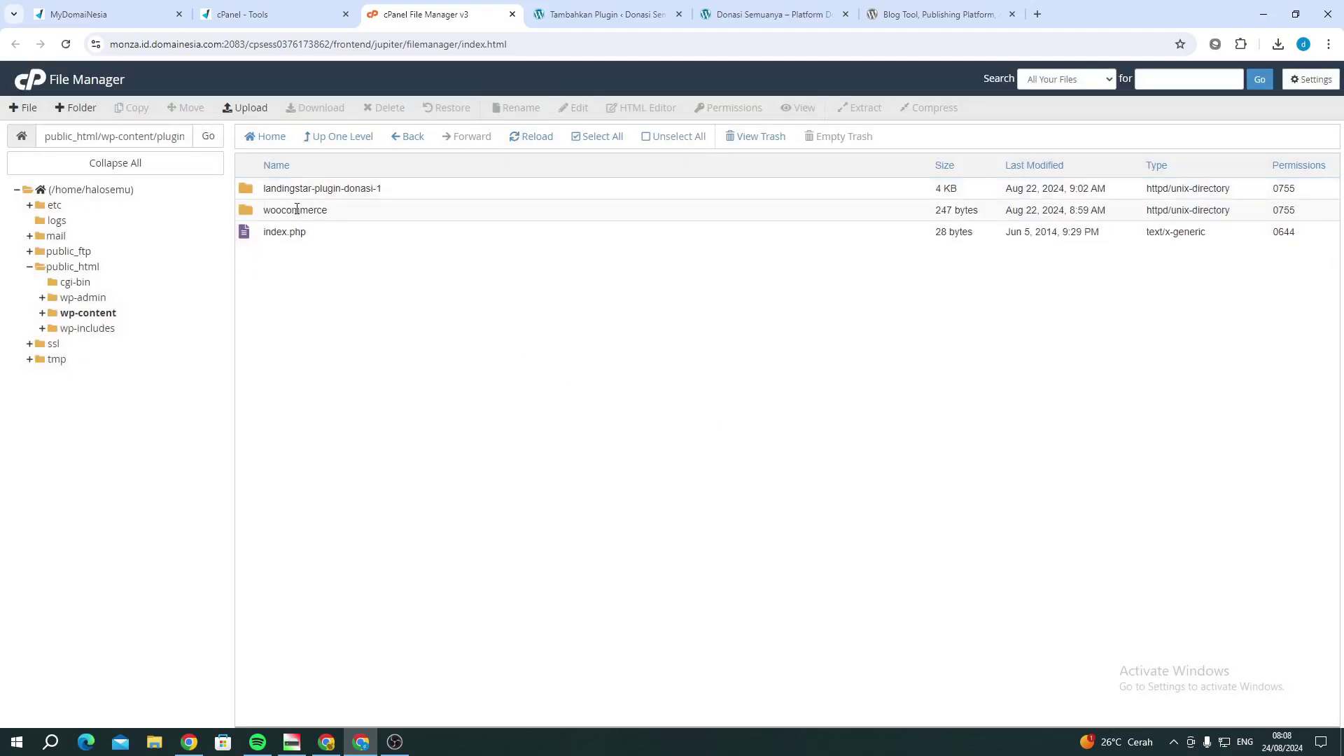
# Switch back to the WordPress admin and reload the plugin page to check whether Elementor is gone from the site
pyautogui.click(602, 17)
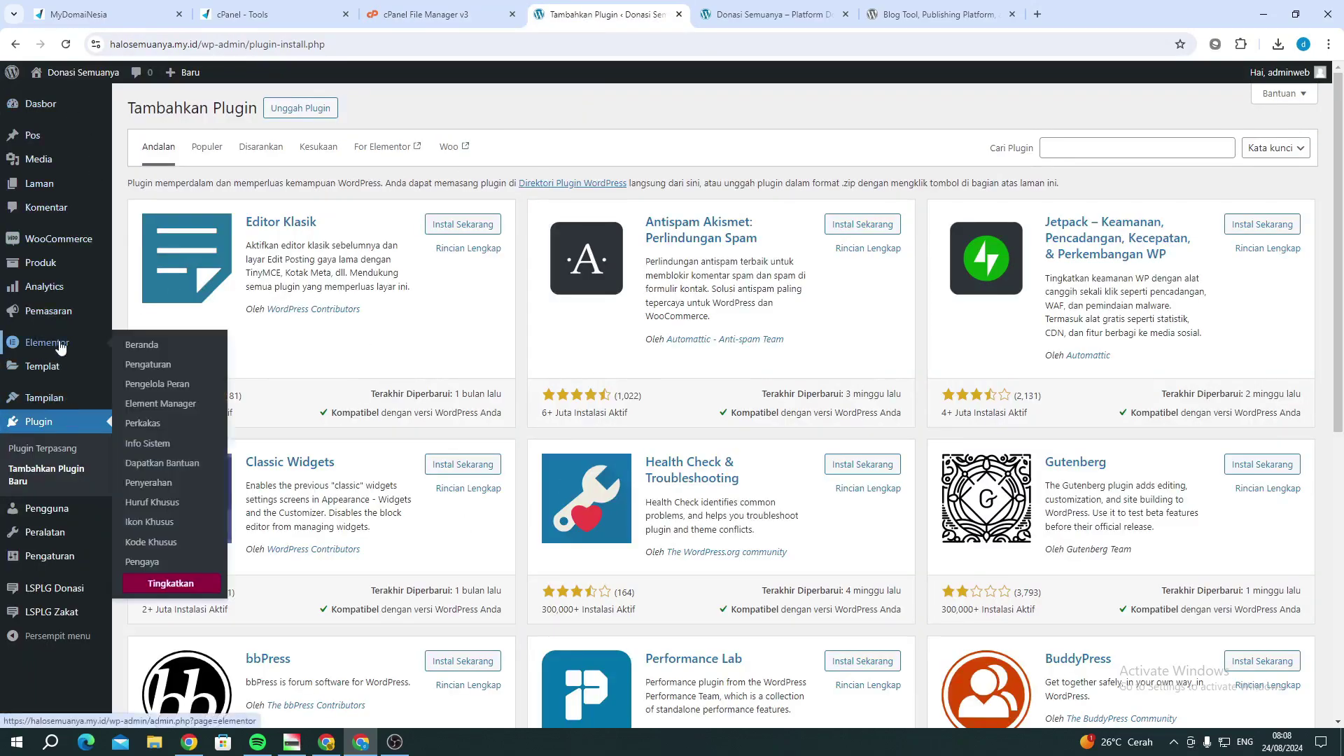
pyautogui.click(65, 44)
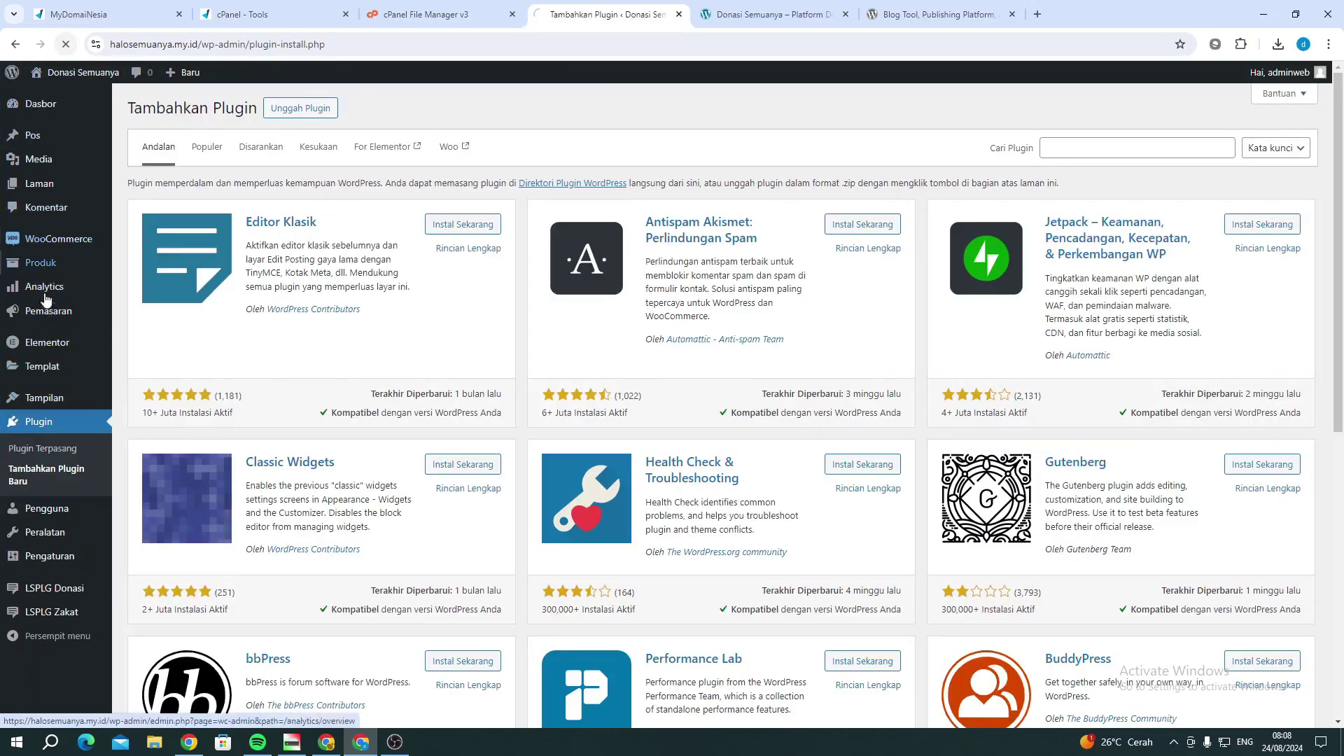
pyautogui.moveTo(45, 364)
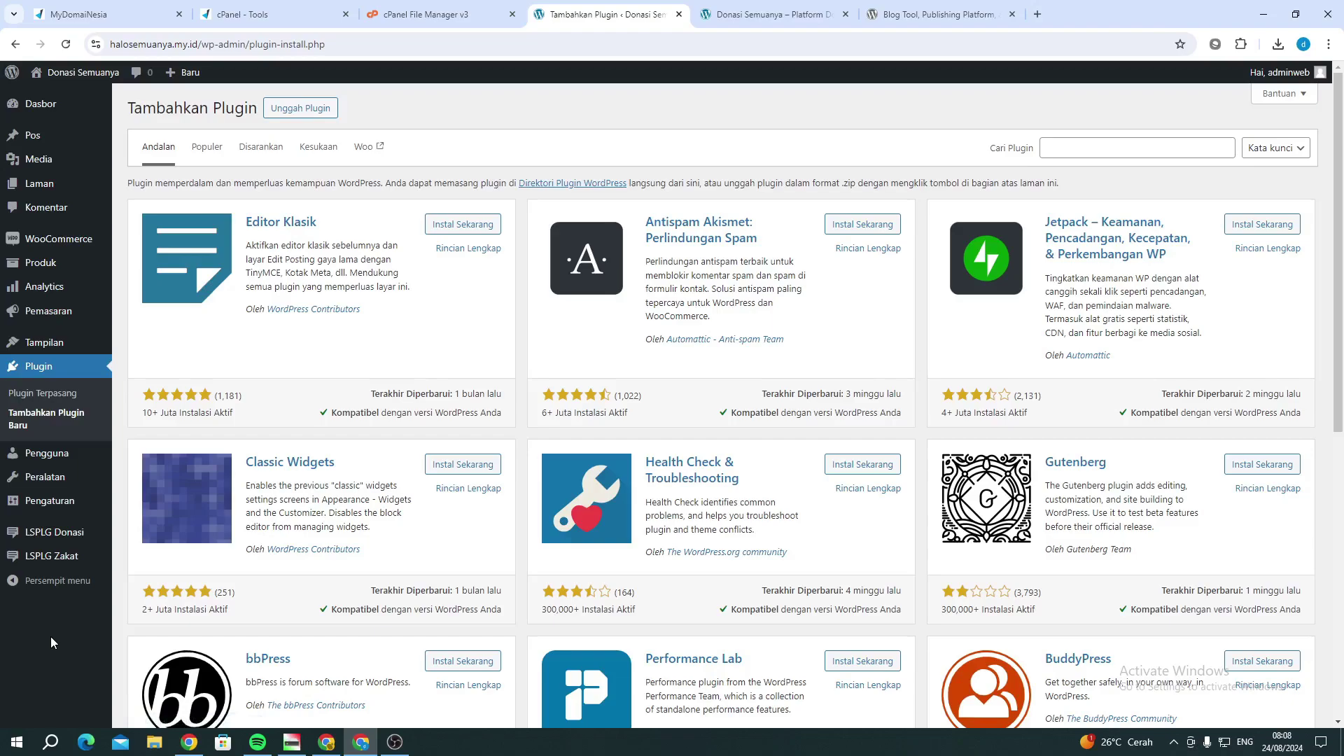
# Switch to the WordPress.org site and open its plugin directory
pyautogui.click(941, 14)
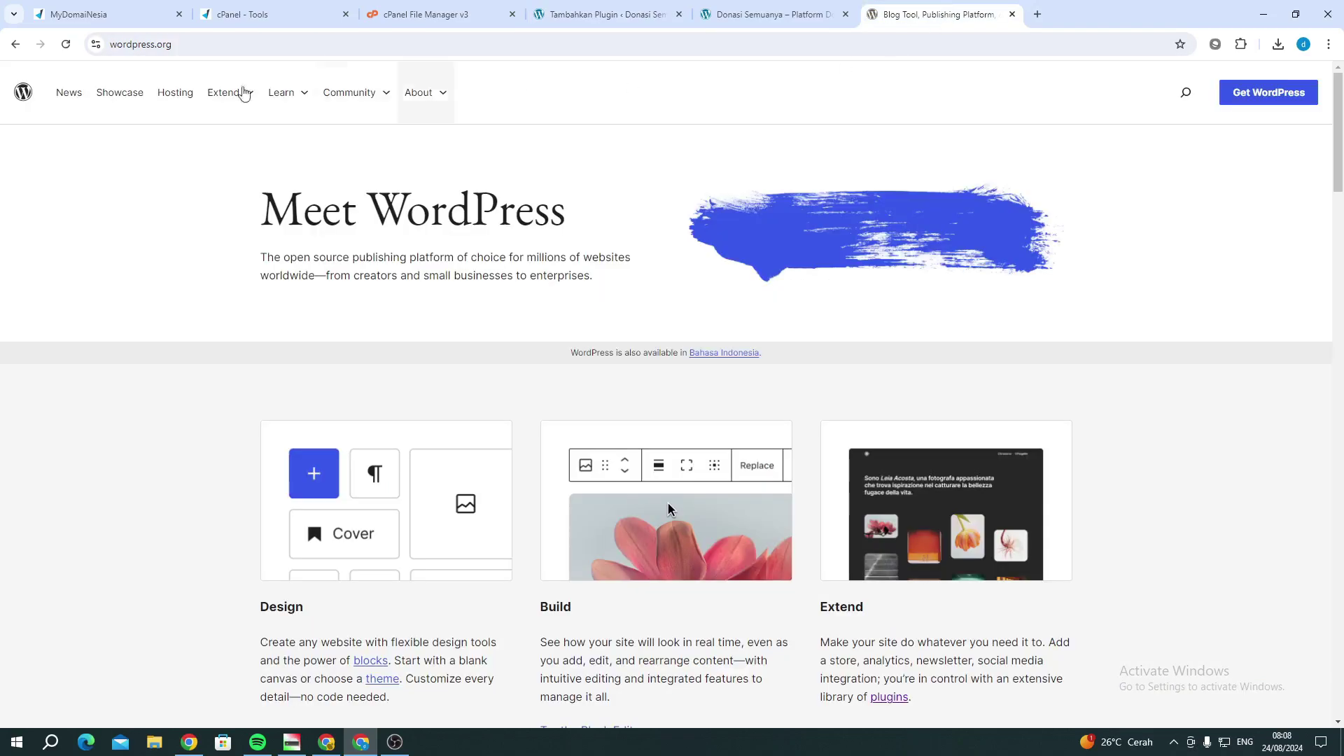
pyautogui.click(275, 45)
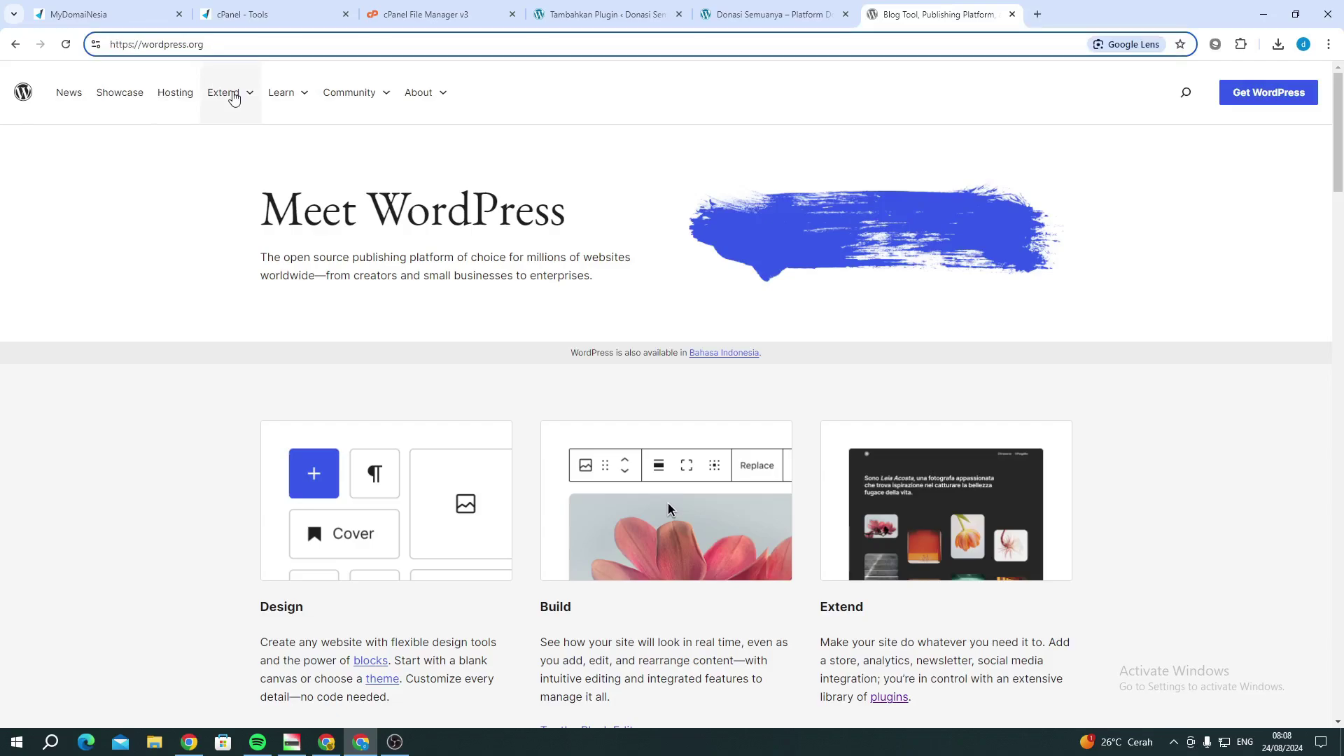
pyautogui.click(234, 98)
pyautogui.click(254, 174)
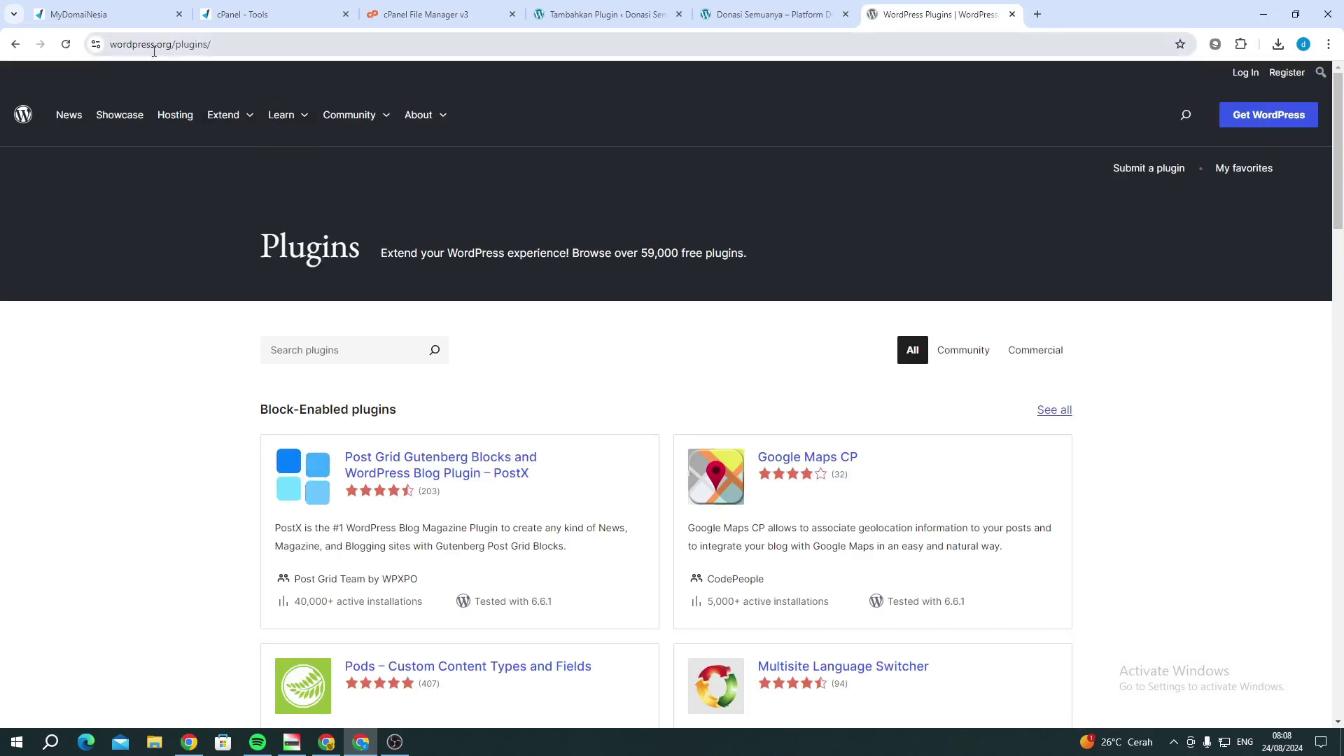
# Search the WordPress.org plugin directory for "elementor"
pyautogui.click(321, 344)
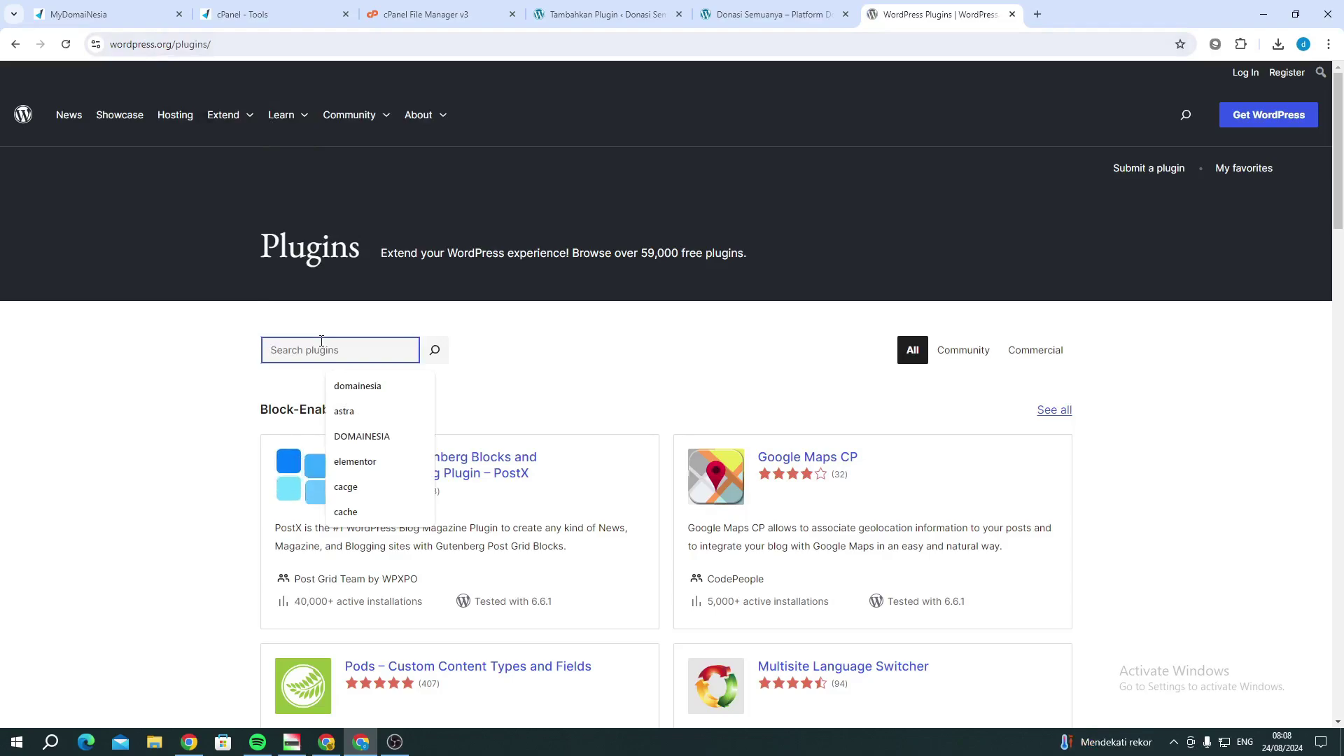
pyautogui.write('elementor')
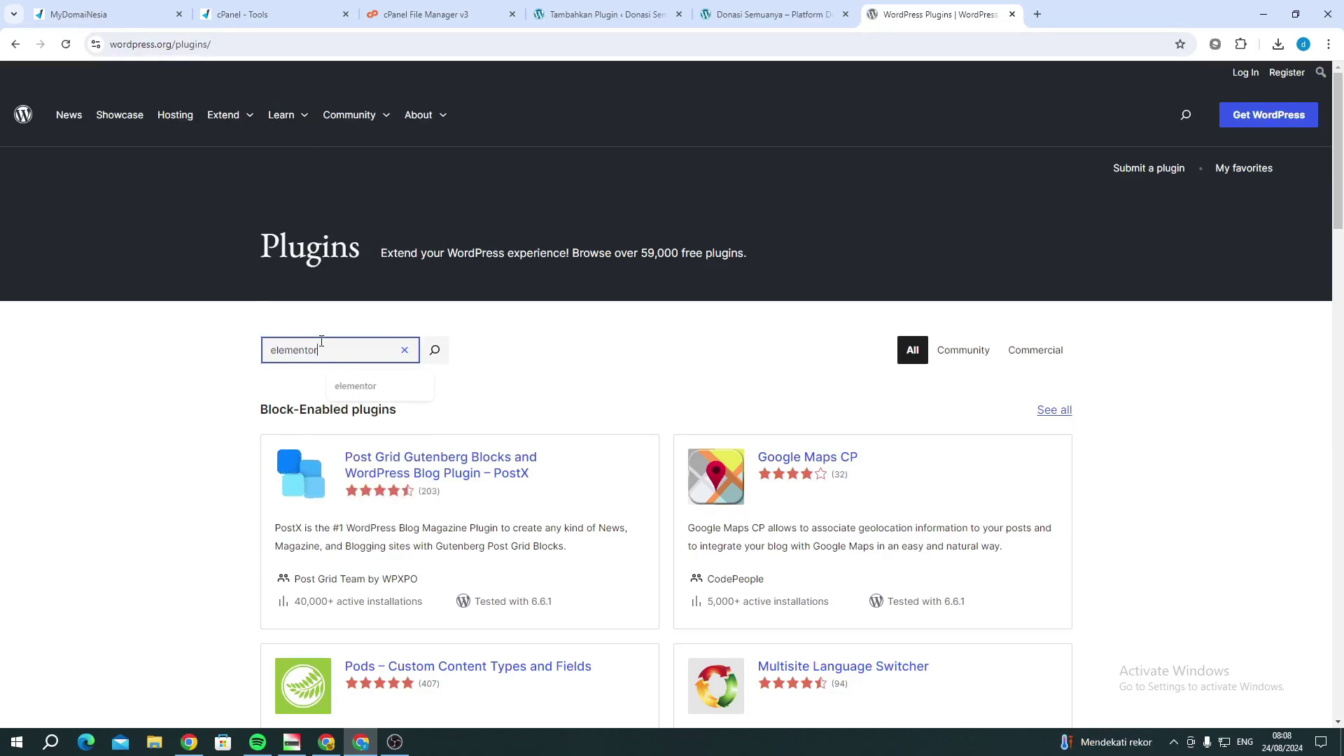
pyautogui.press('Escape')
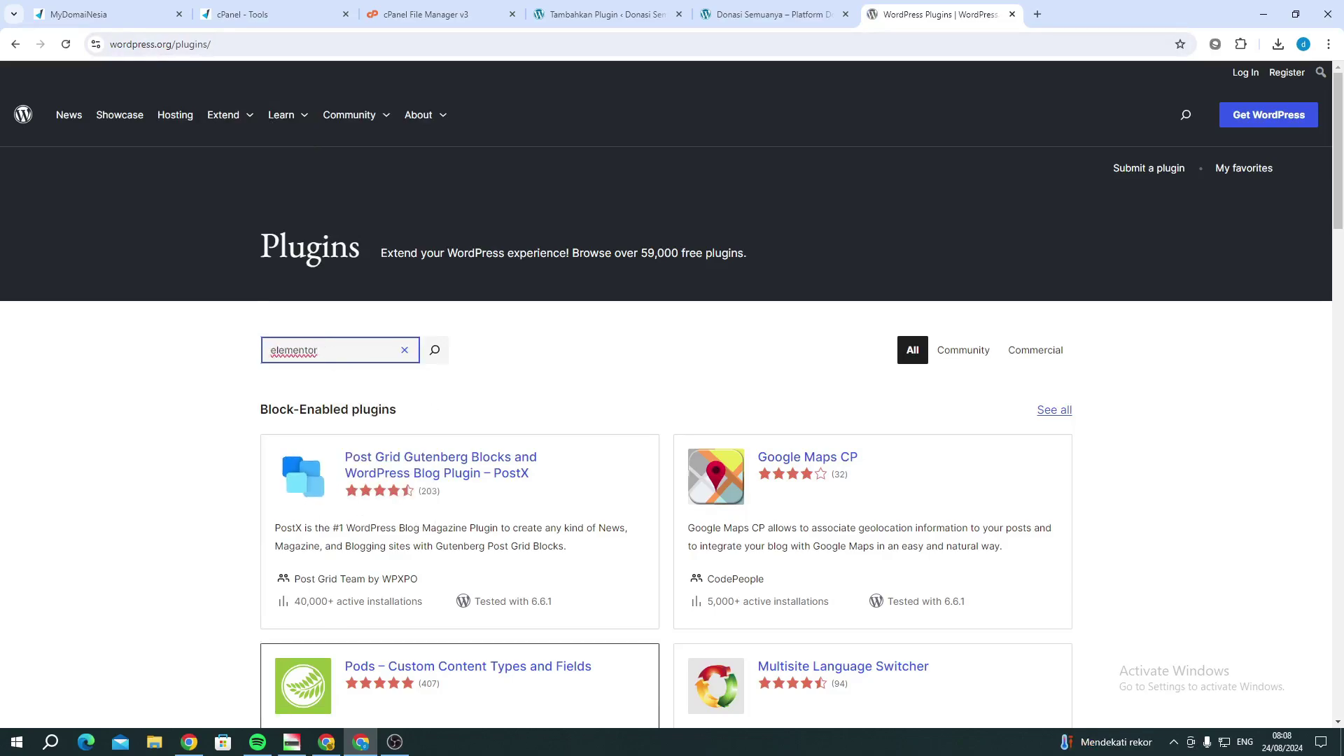
pyautogui.click(435, 359)
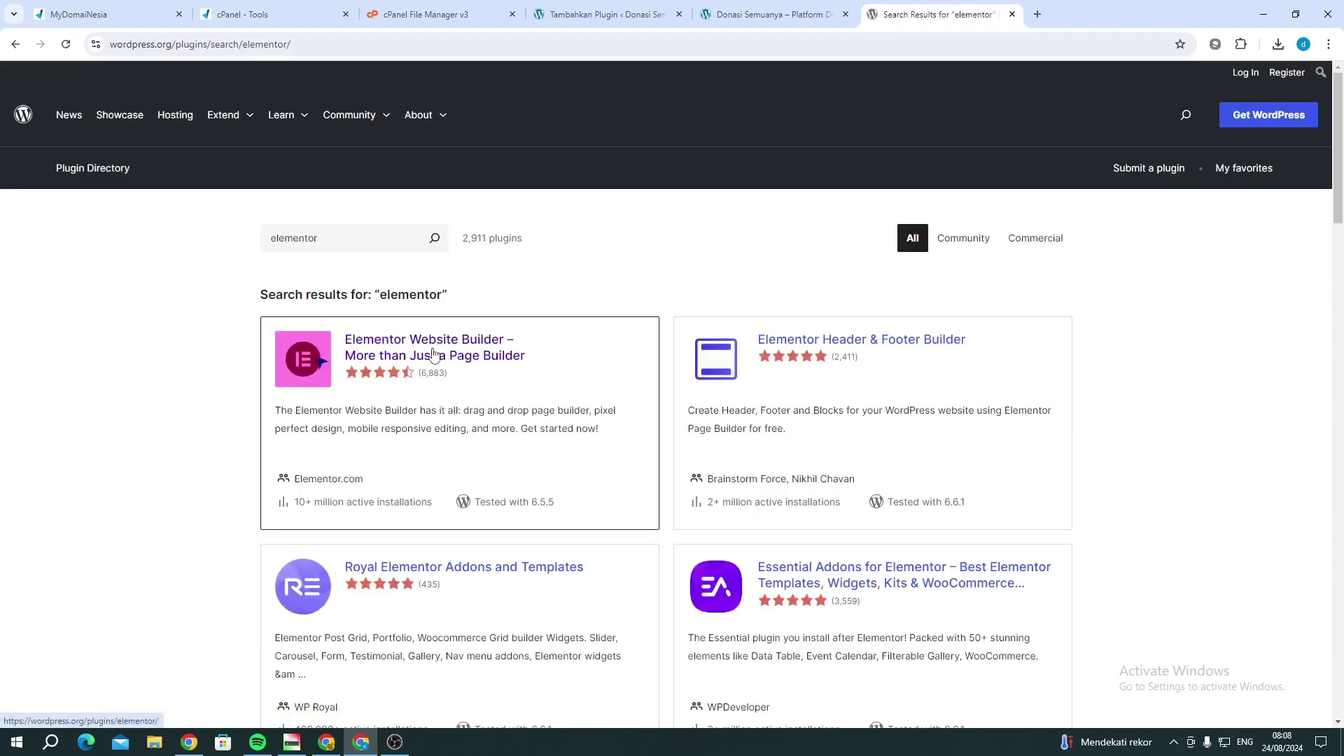
# Open the Elementor Website Builder plugin page and check the browser's recent downloads for the plugin's zip file
pyautogui.scroll(-8, 1037, 541)
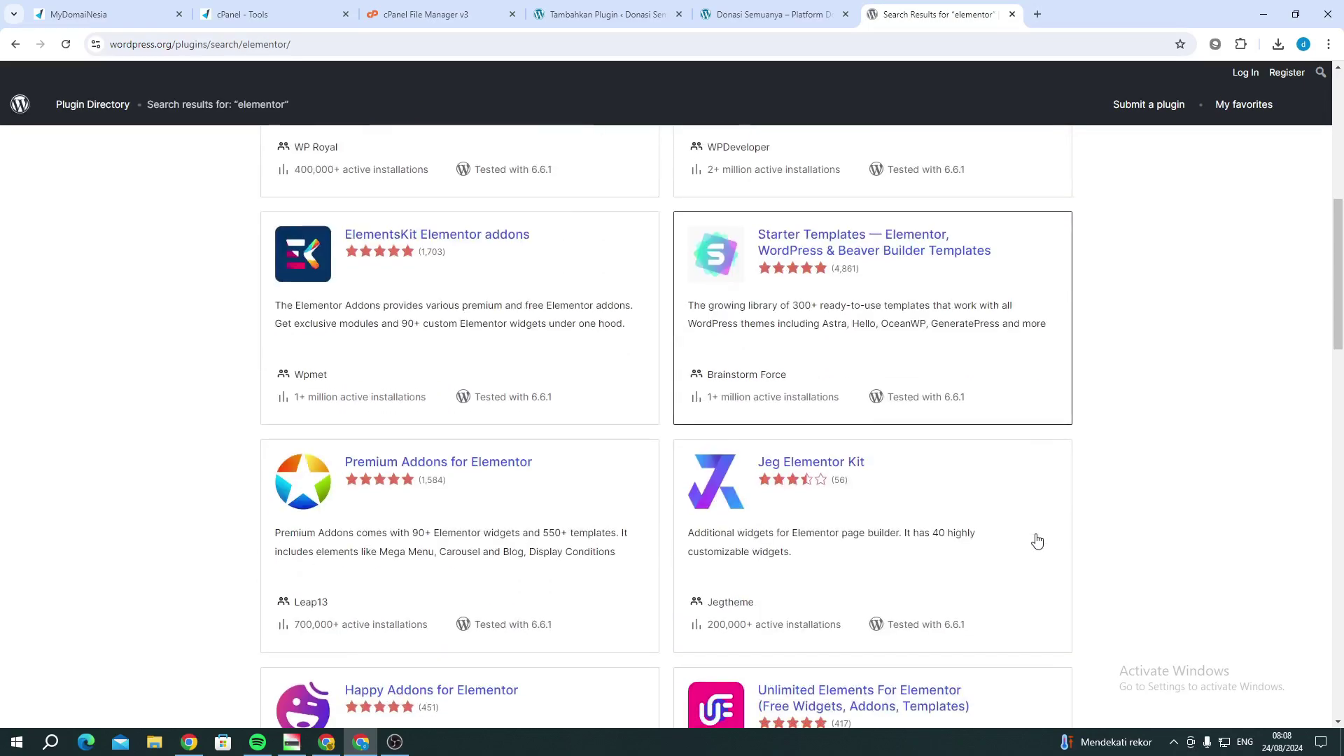
pyautogui.scroll(10, 1029, 542)
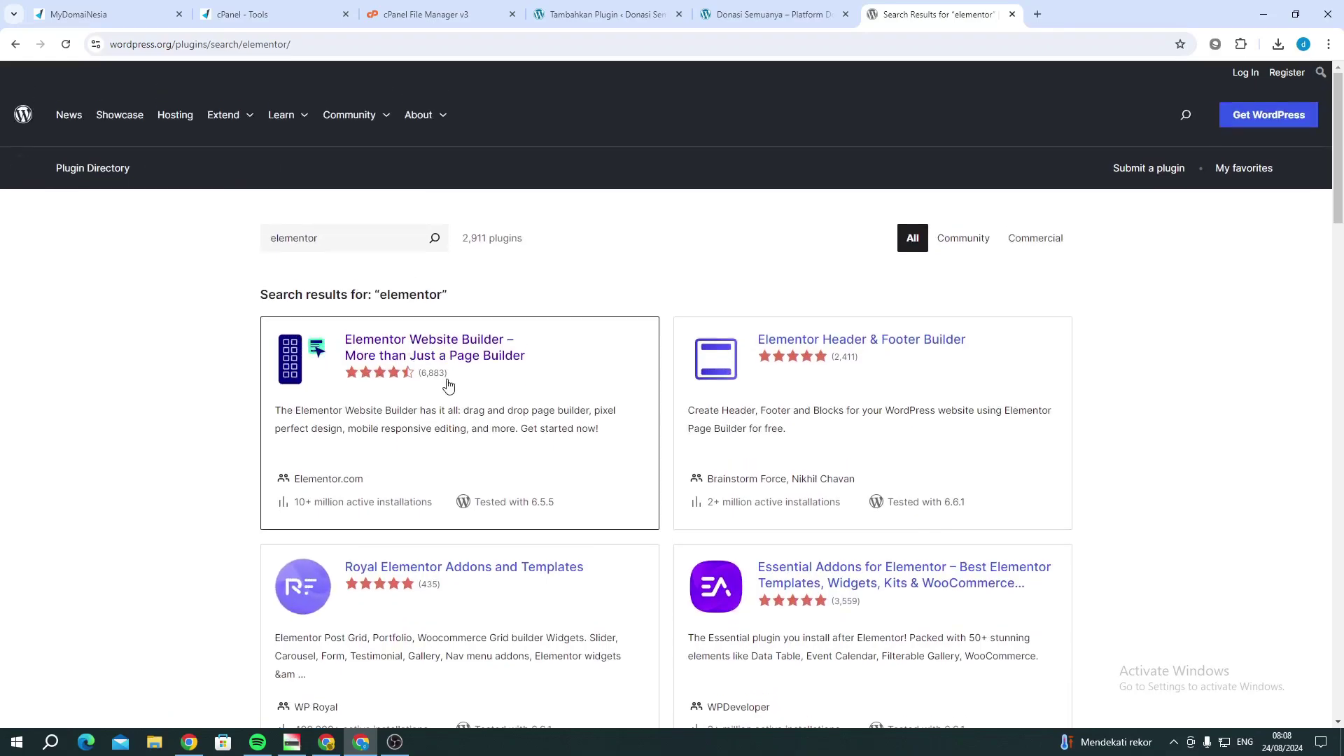
pyautogui.click(450, 350)
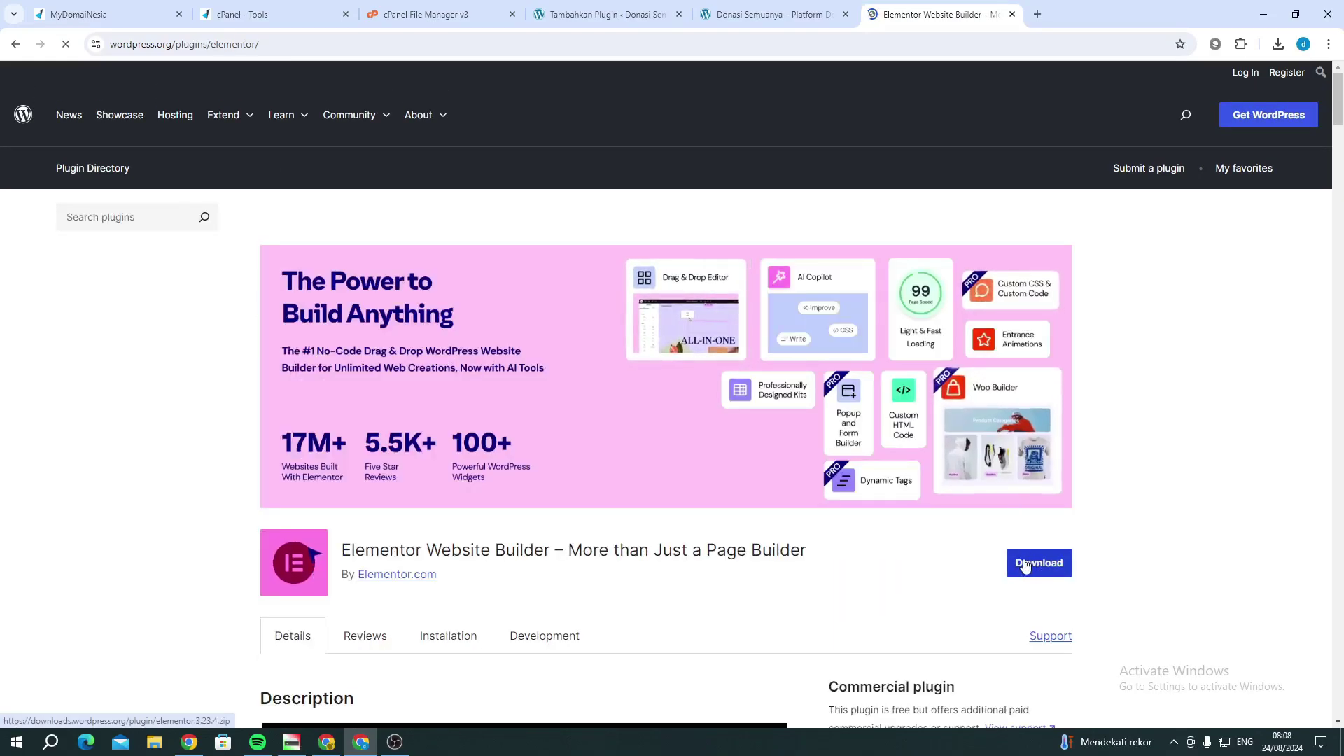
pyautogui.click(1278, 47)
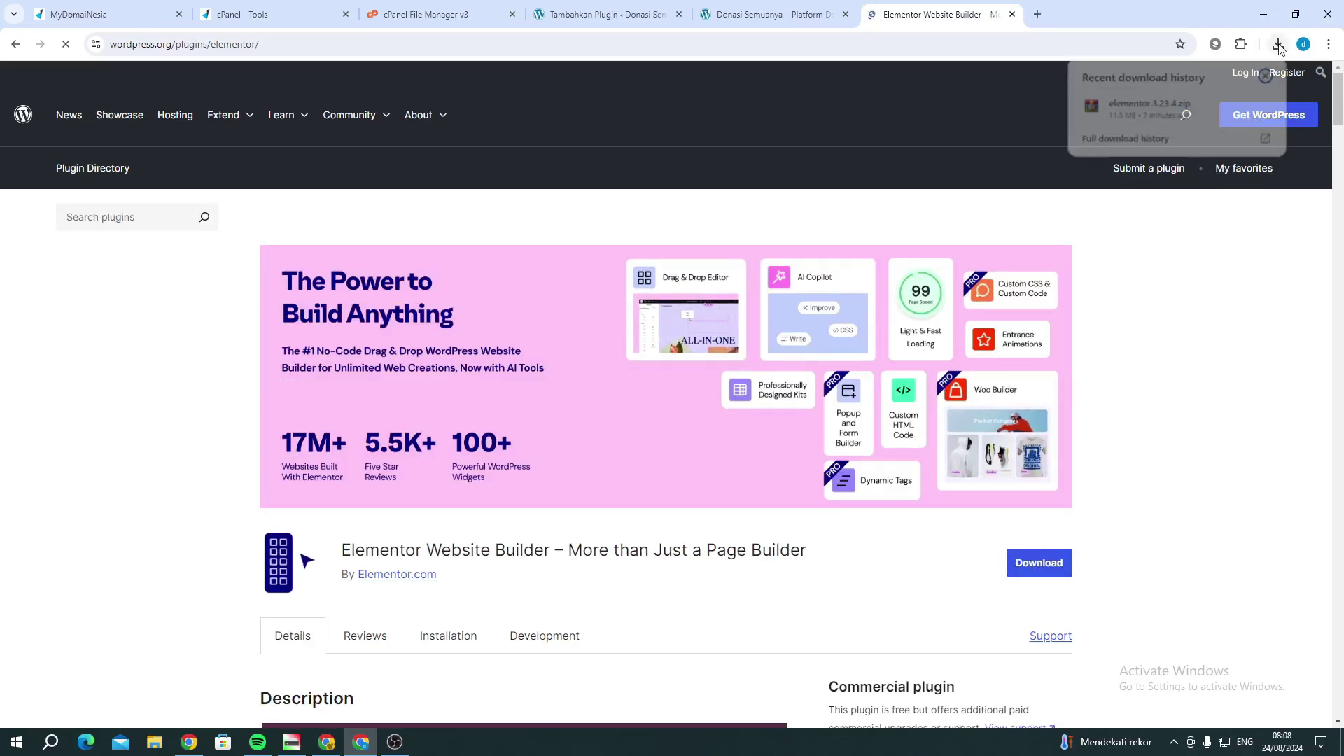
pyautogui.click(1224, 435)
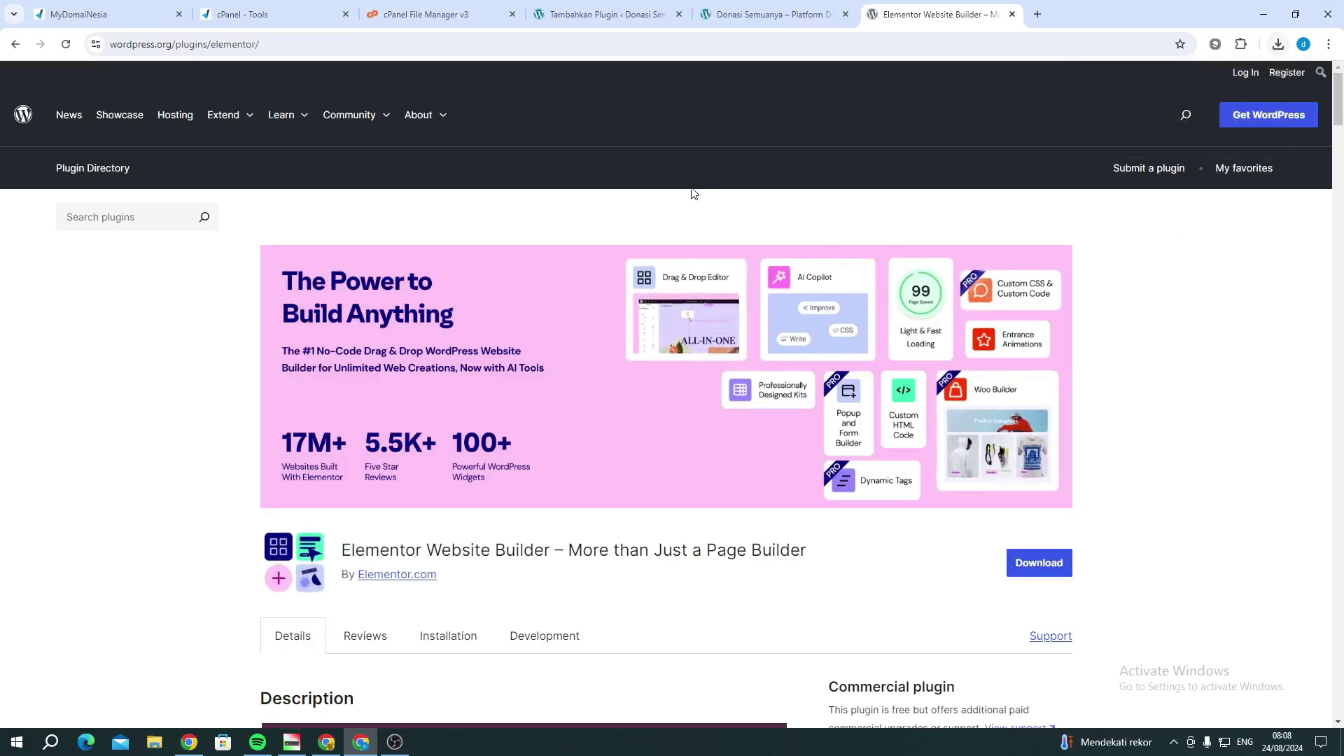
# Return to cPanel File Manager and reopen the public_html/wp-content/plugins folder
pyautogui.click(406, 14)
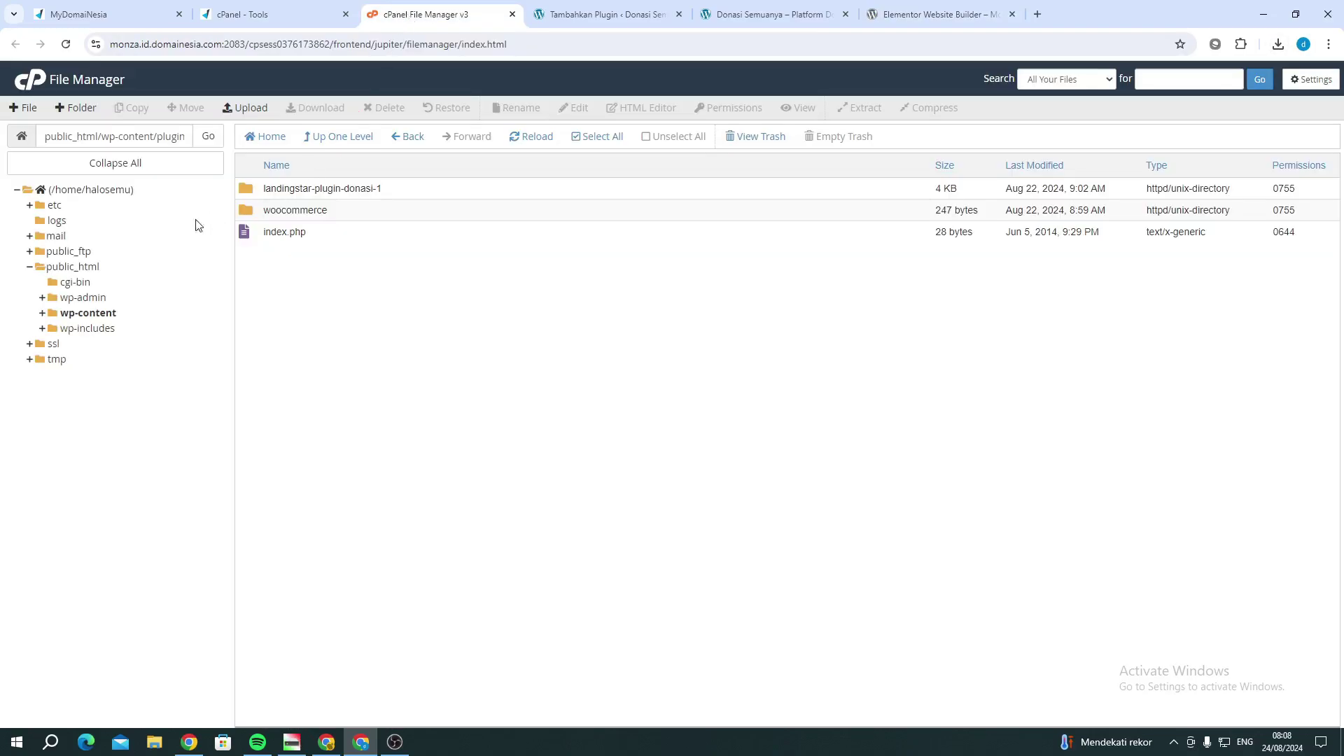
pyautogui.click(71, 312)
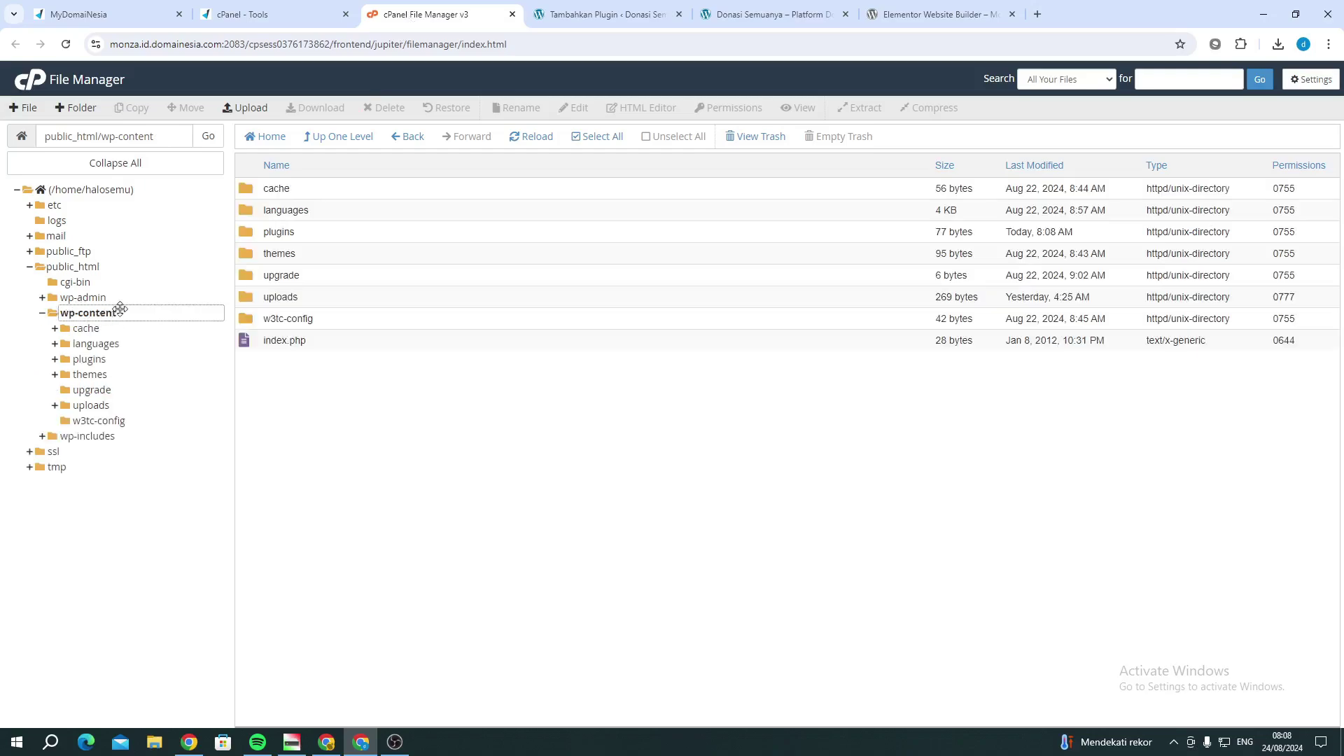
pyautogui.doubleClick(278, 232)
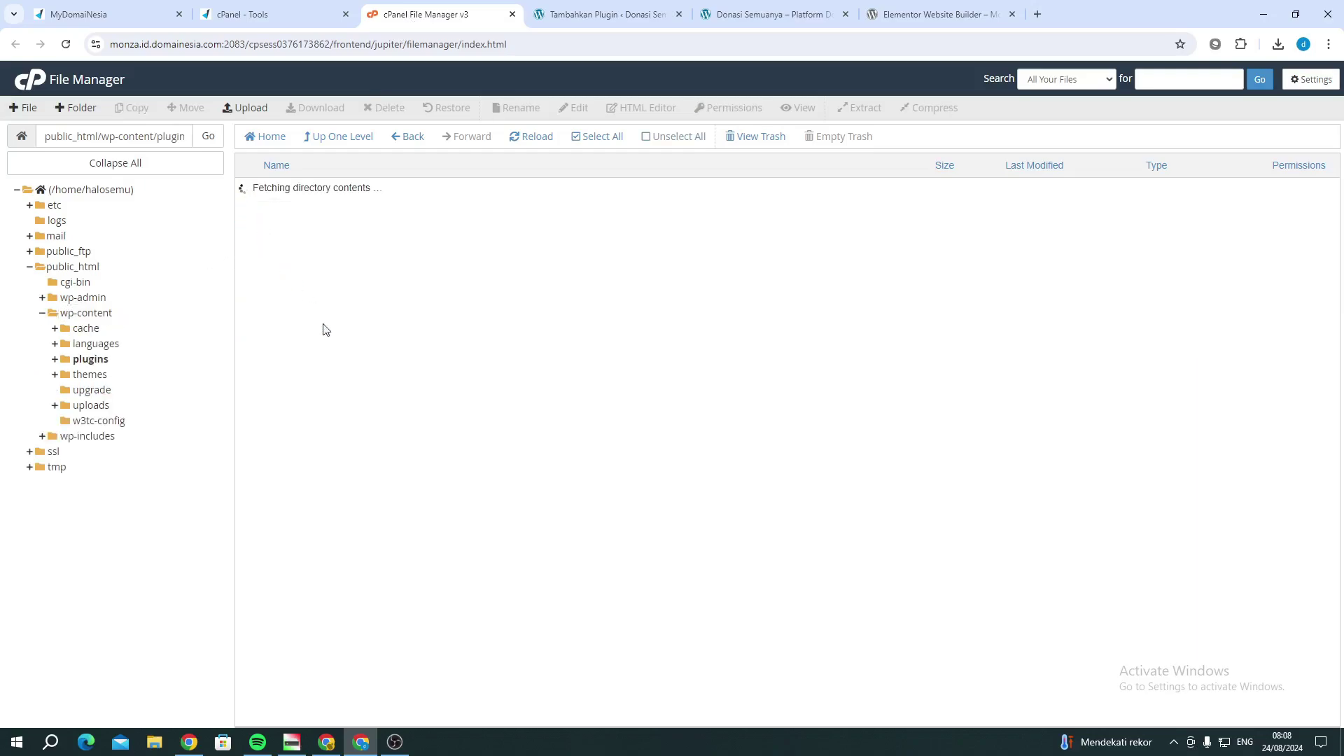
# Upload the downloaded elementor.3.23.4.zip into the plugins folder and go back to the folder listing
pyautogui.click(242, 110)
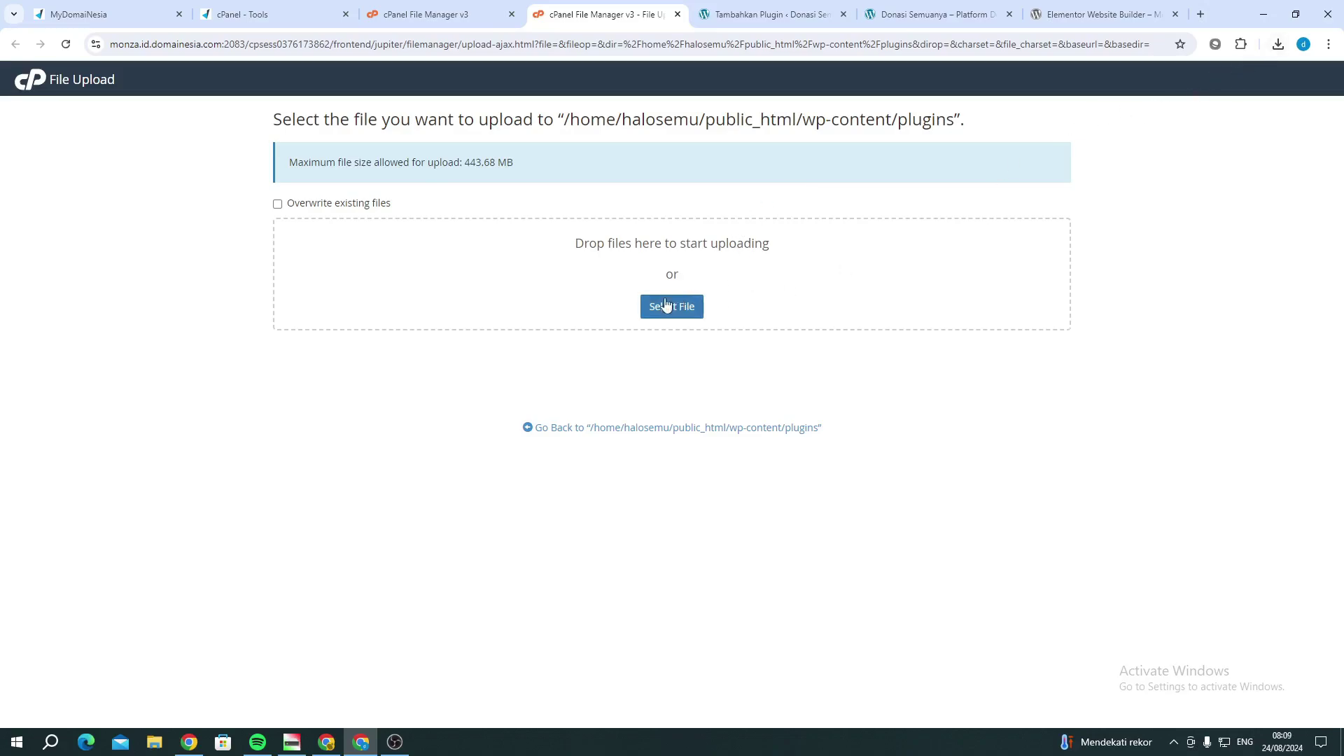
pyautogui.click(1276, 46)
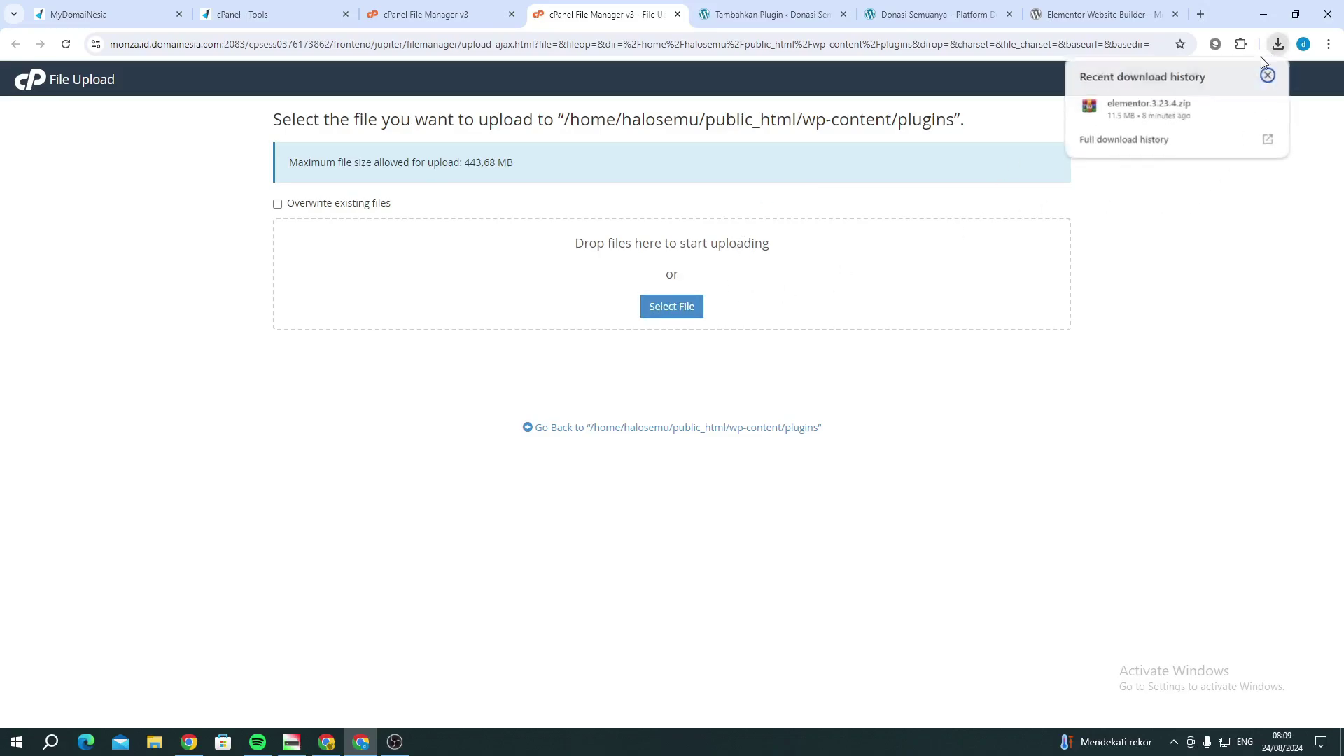
pyautogui.moveTo(1145, 116); pyautogui.dragTo(693, 305)
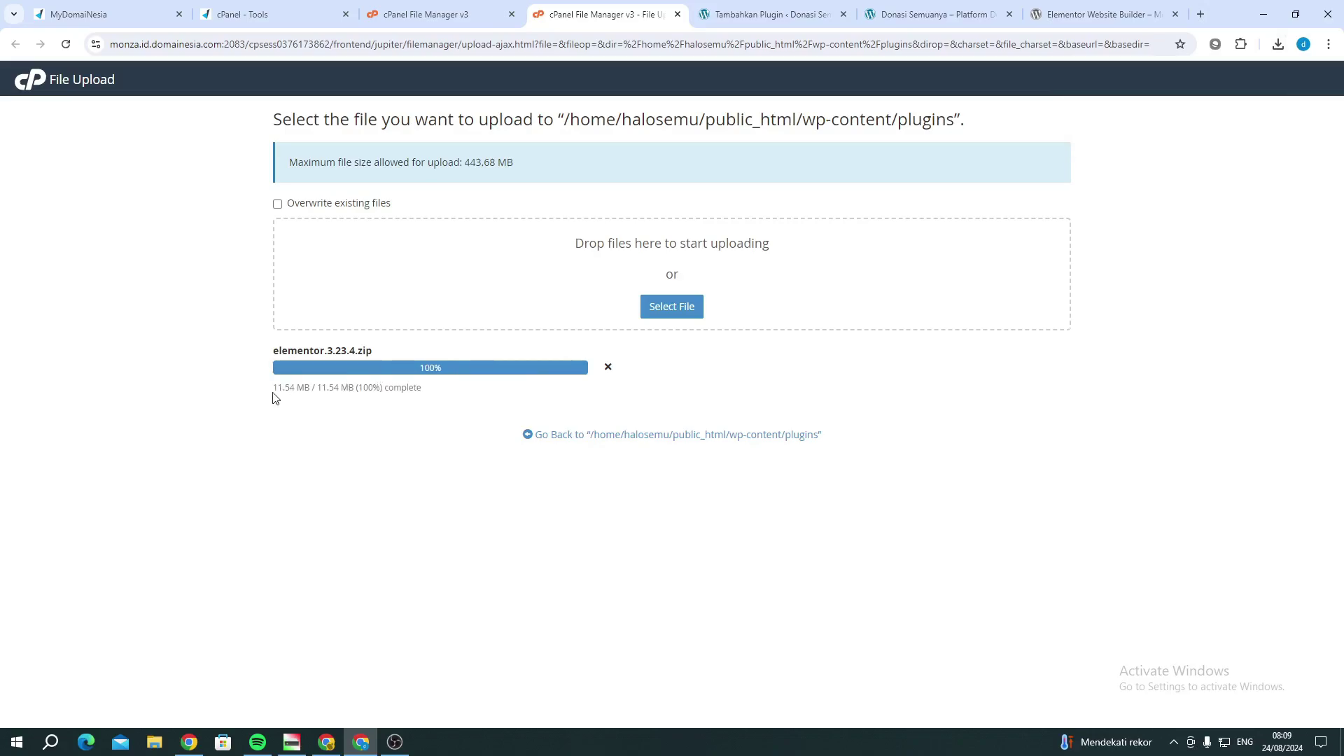
pyautogui.moveTo(273, 398); pyautogui.dragTo(424, 399)
pyautogui.click(429, 397)
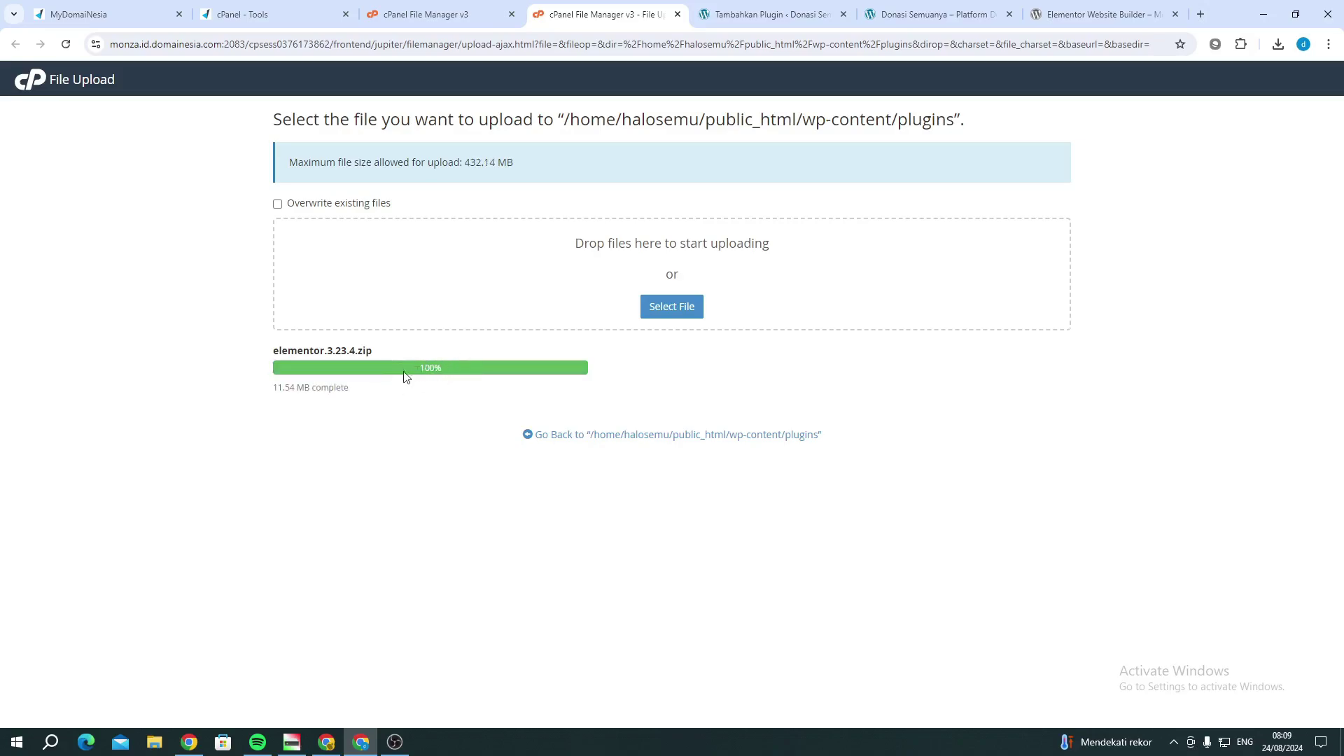
pyautogui.moveTo(299, 385); pyautogui.dragTo(363, 391)
pyautogui.click(364, 390)
pyautogui.click(527, 438)
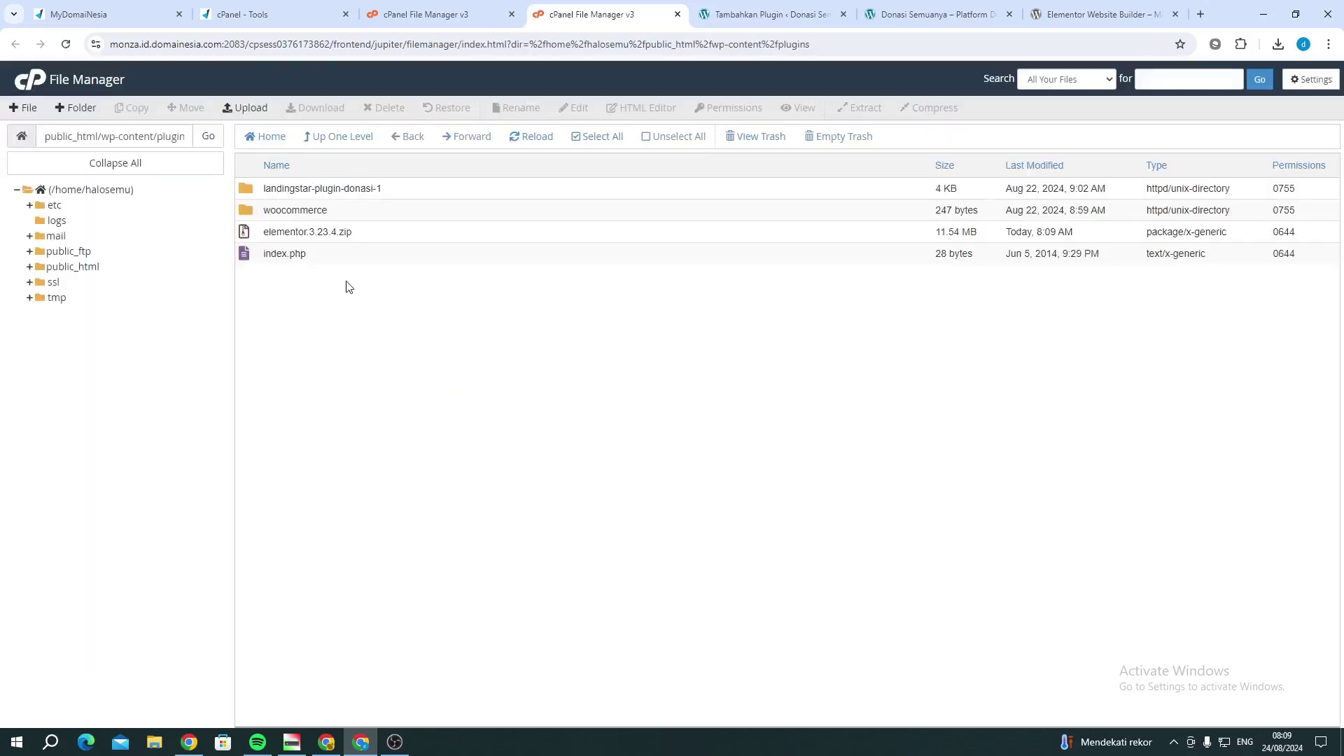
# Extract elementor.3.23.4.zip into /public_html/wp-content/plugins and reload File Manager
pyautogui.click(304, 242)
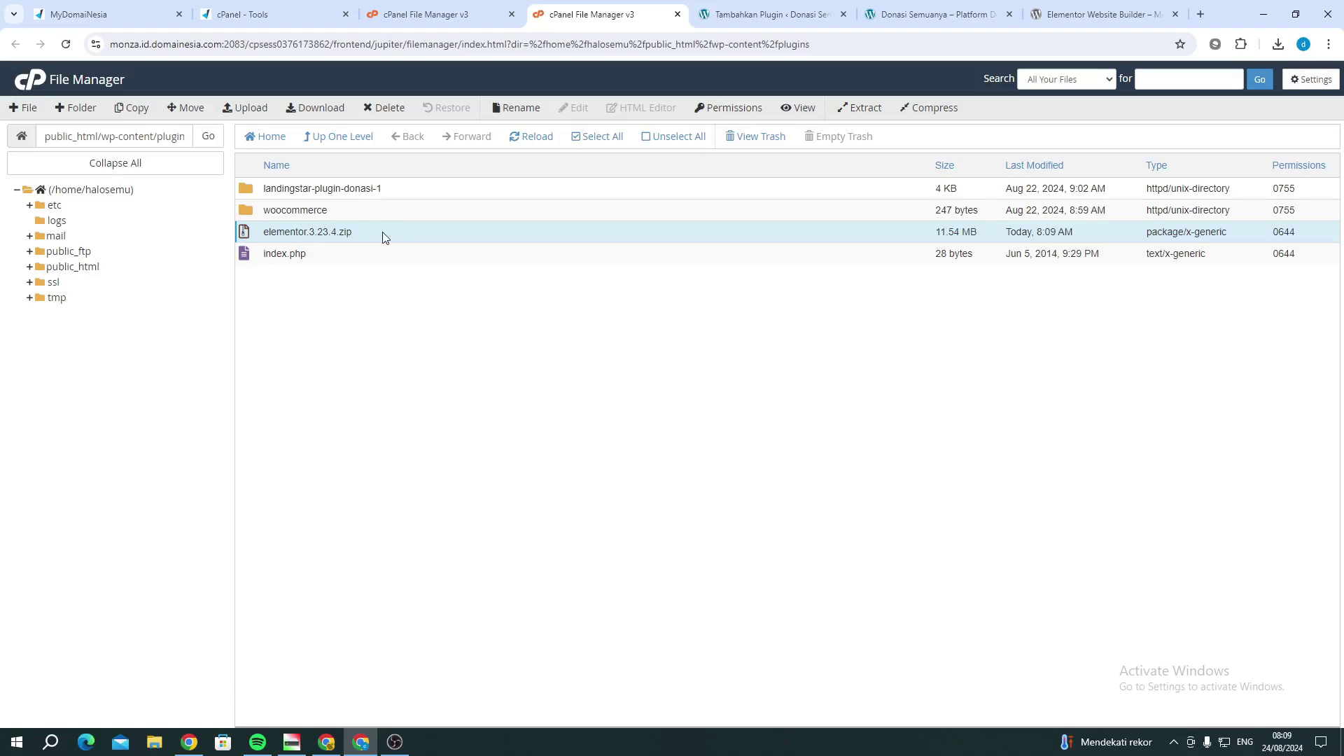
pyautogui.rightClick(329, 236)
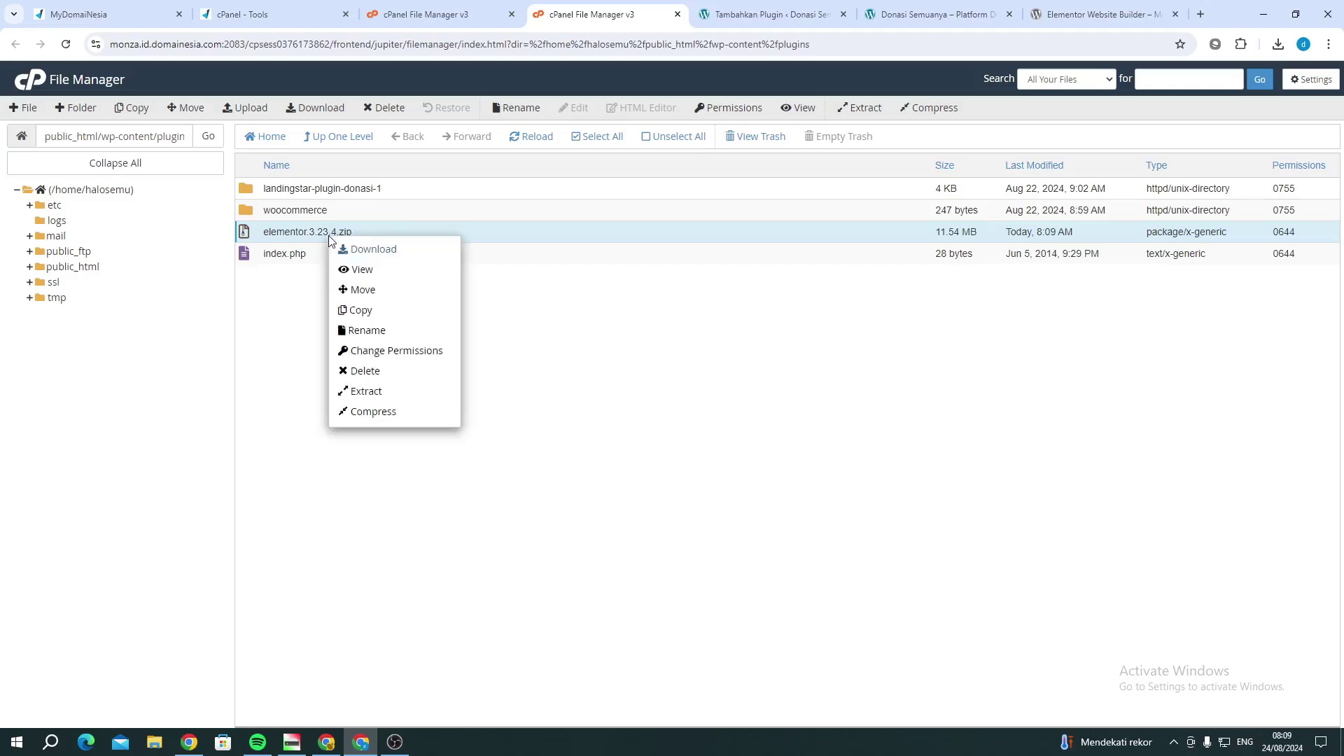
pyautogui.click(380, 392)
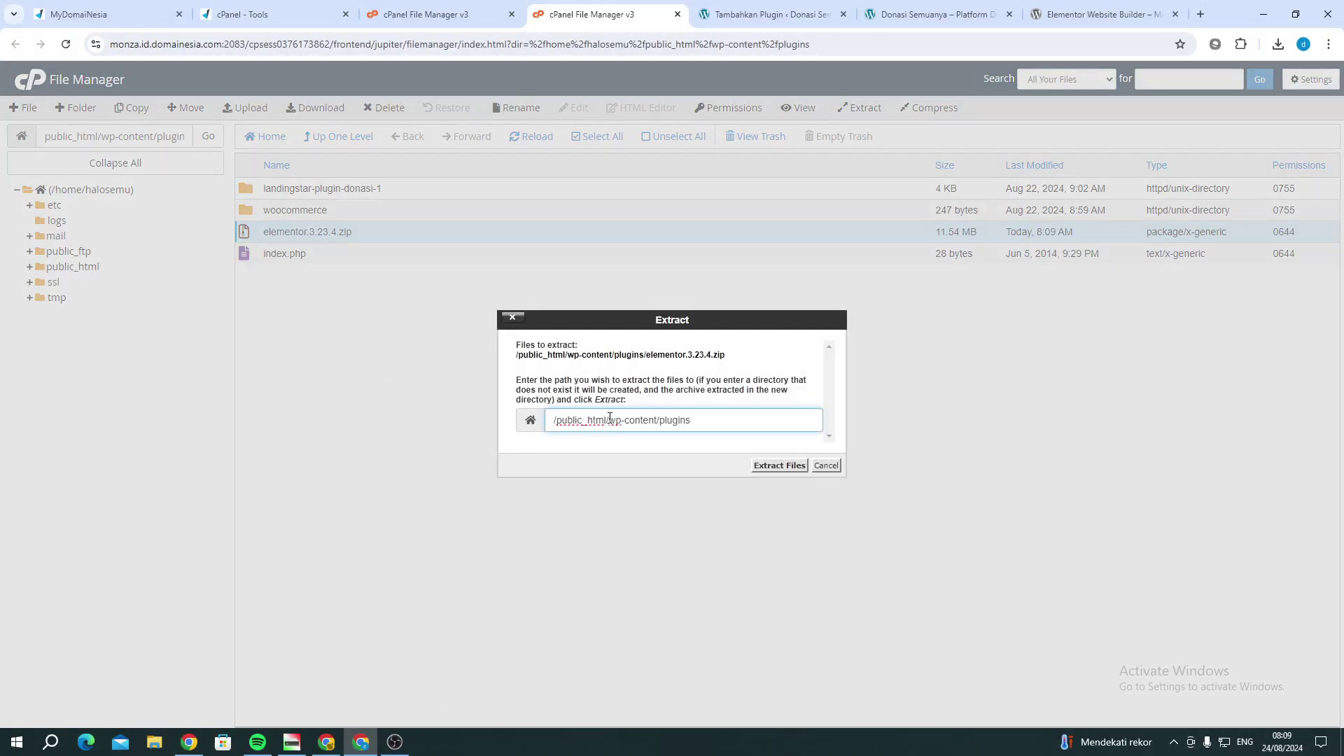
pyautogui.tripleClick(709, 418)
pyautogui.click(766, 467)
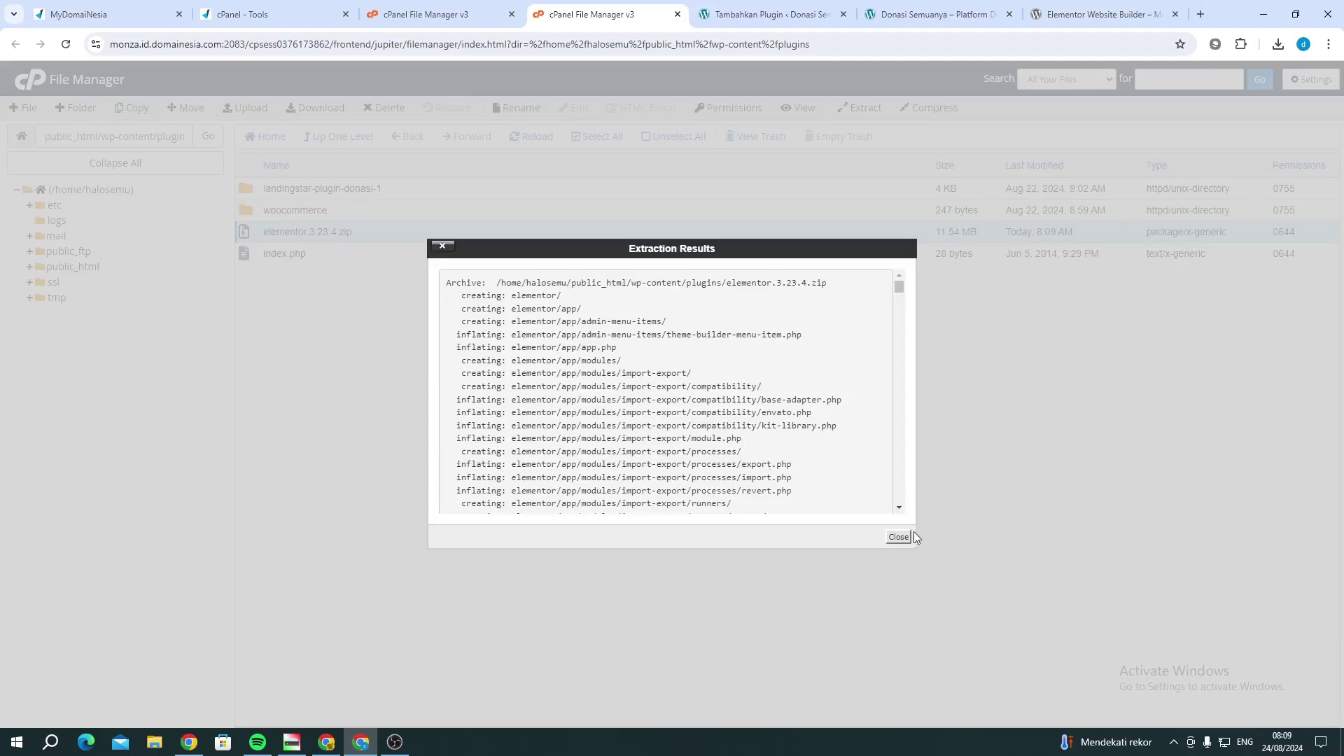
pyautogui.click(908, 537)
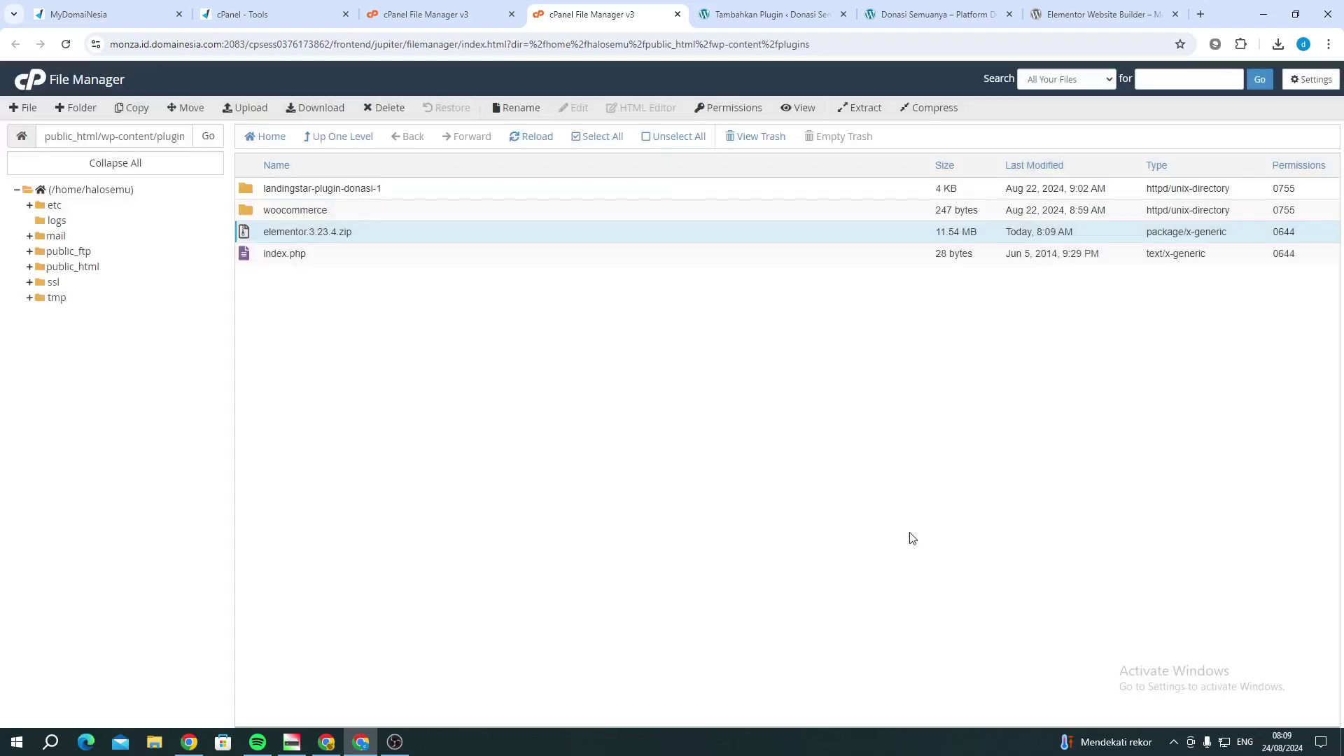
pyautogui.click(67, 46)
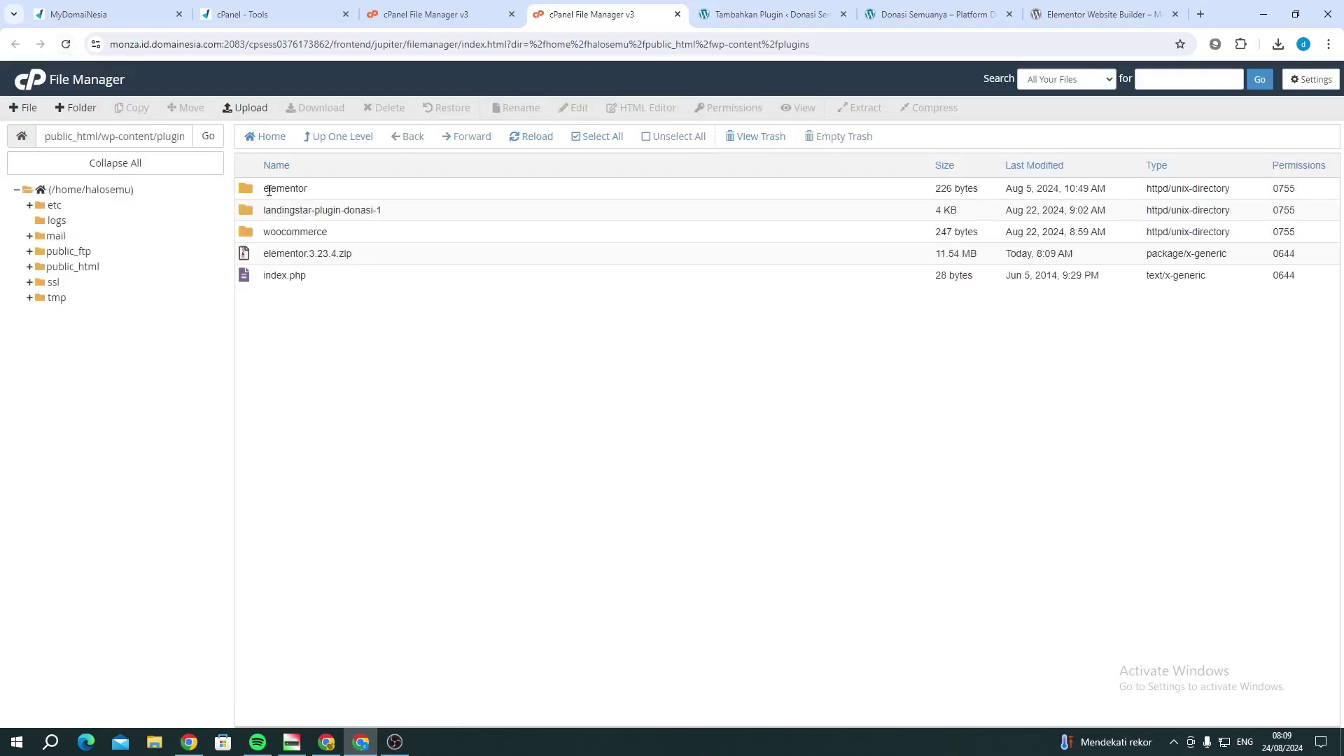
# Switch to the WordPress admin, reload the add-plugin page and check the admin menu for Elementor
pyautogui.click(728, 19)
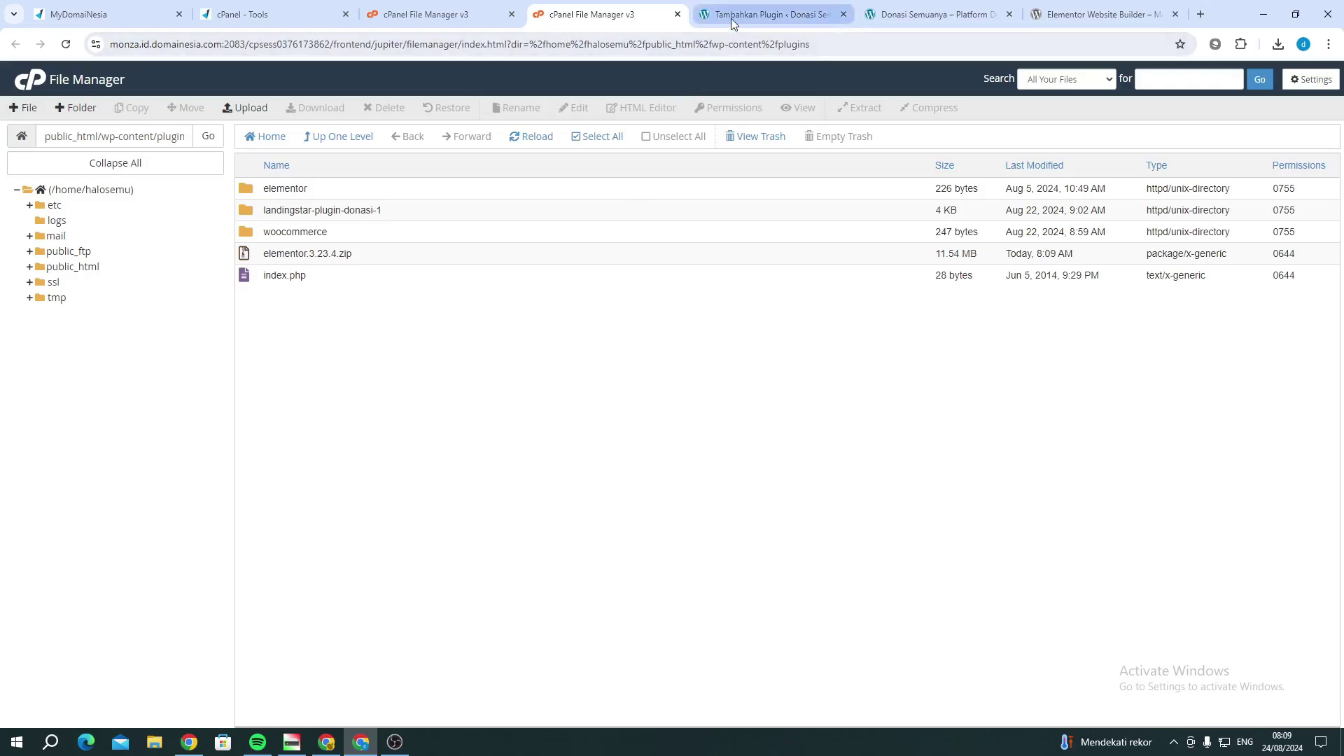
pyautogui.click(66, 45)
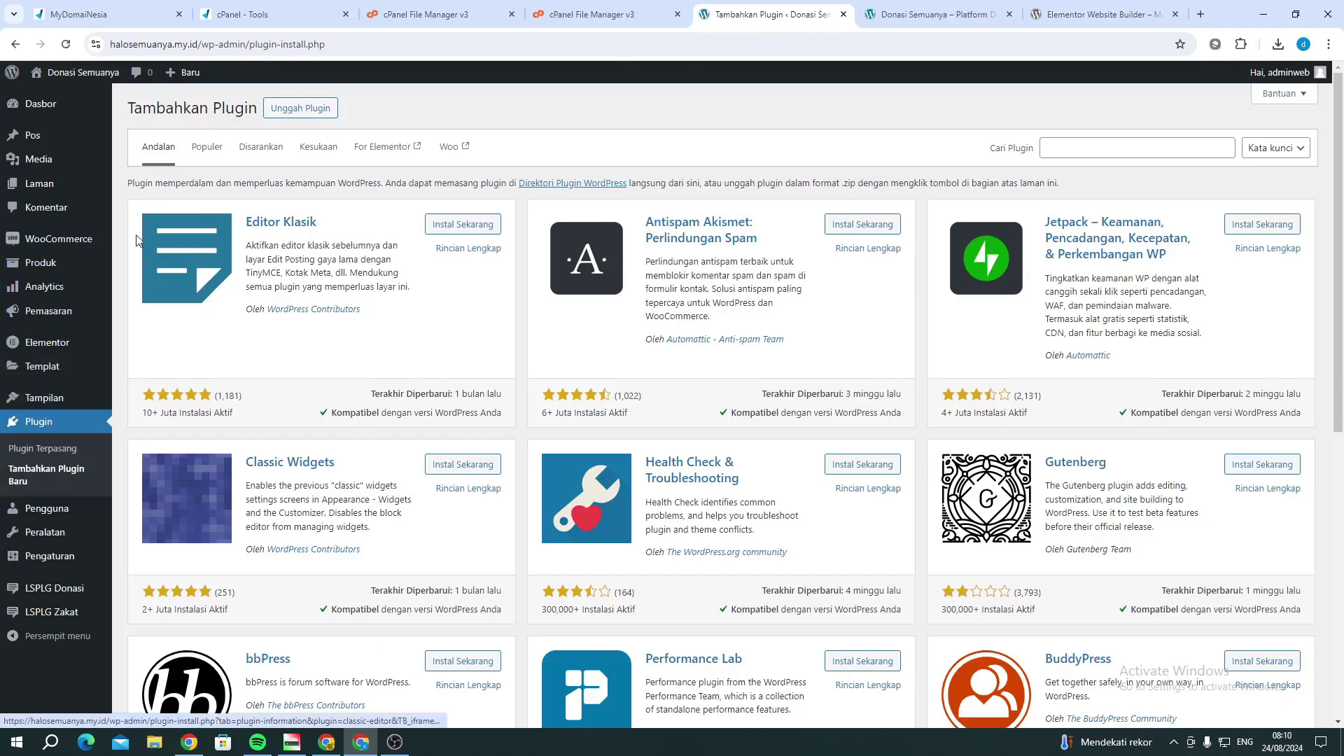
pyautogui.moveTo(63, 348)
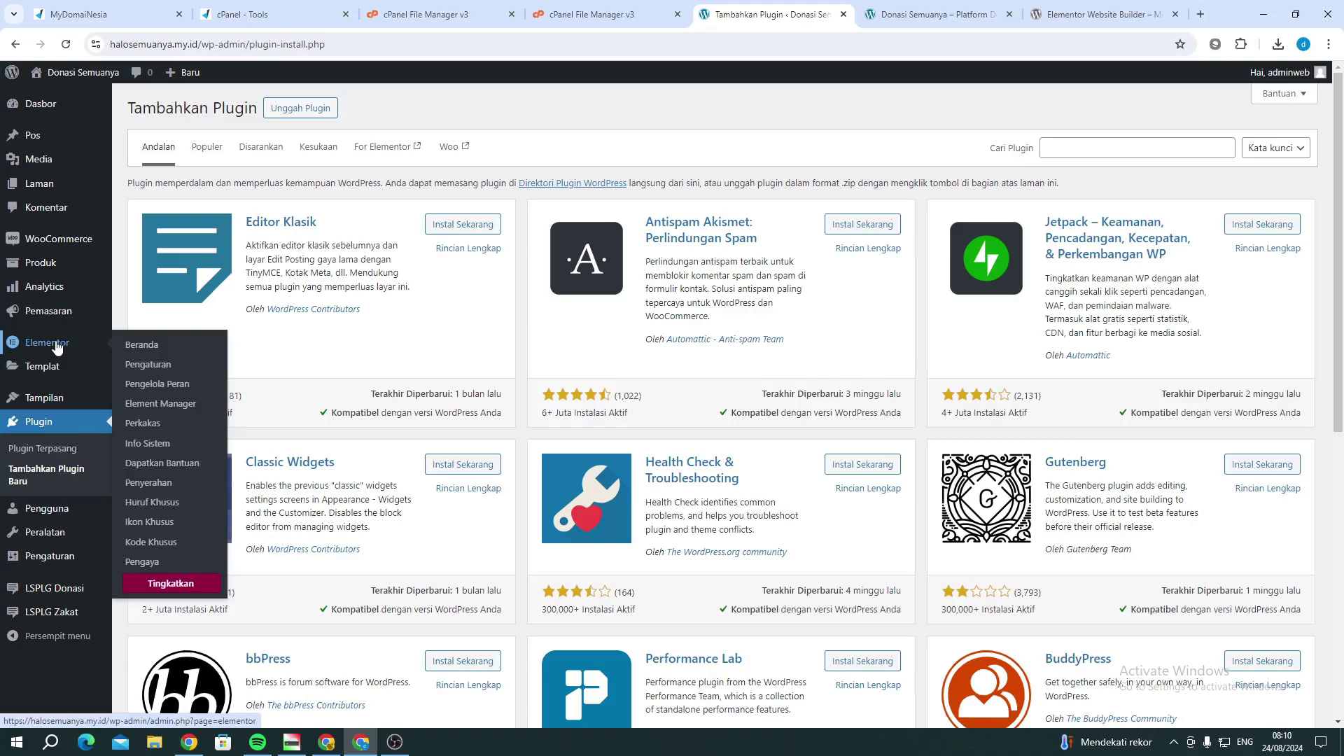
# Open the davdigital.id home page in a new browser tab
pyautogui.click(1203, 16)
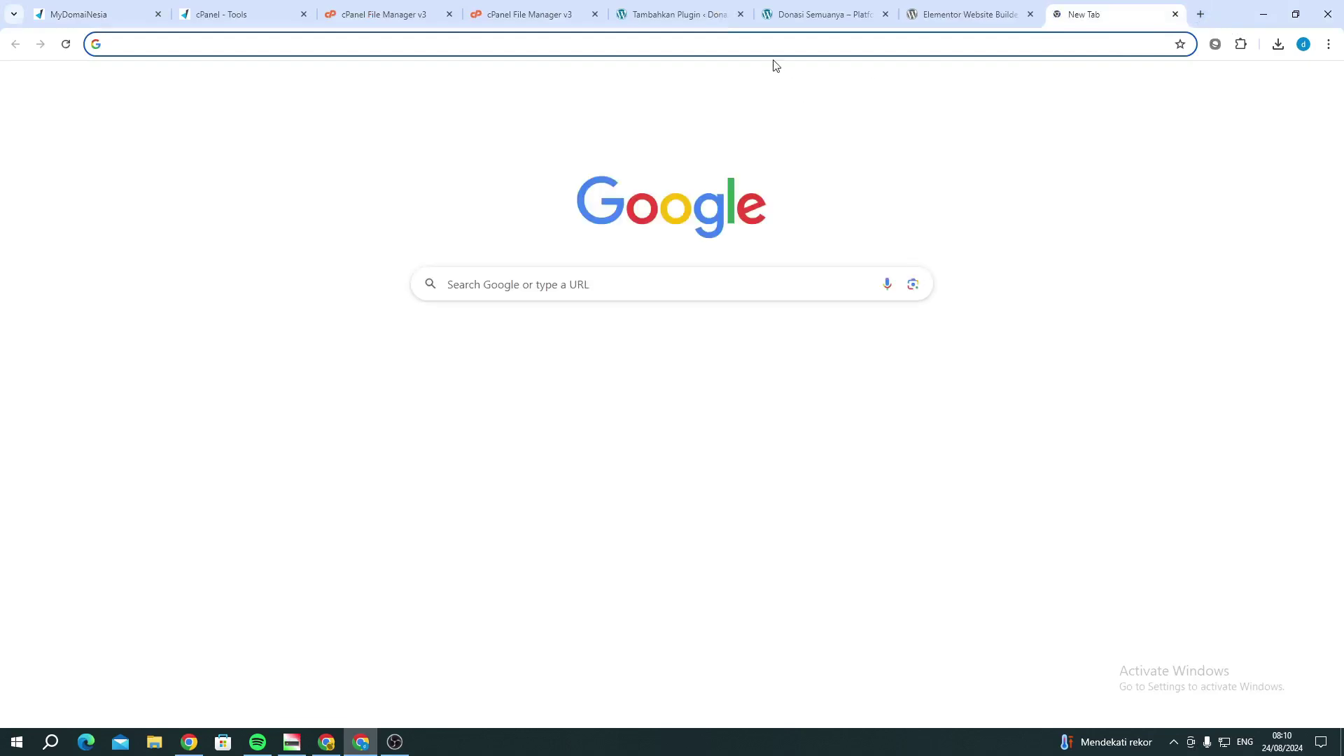
pyautogui.click(758, 43)
pyautogui.write('fa')
pyautogui.press('BackSpace')
pyautogui.press('BackSpace')
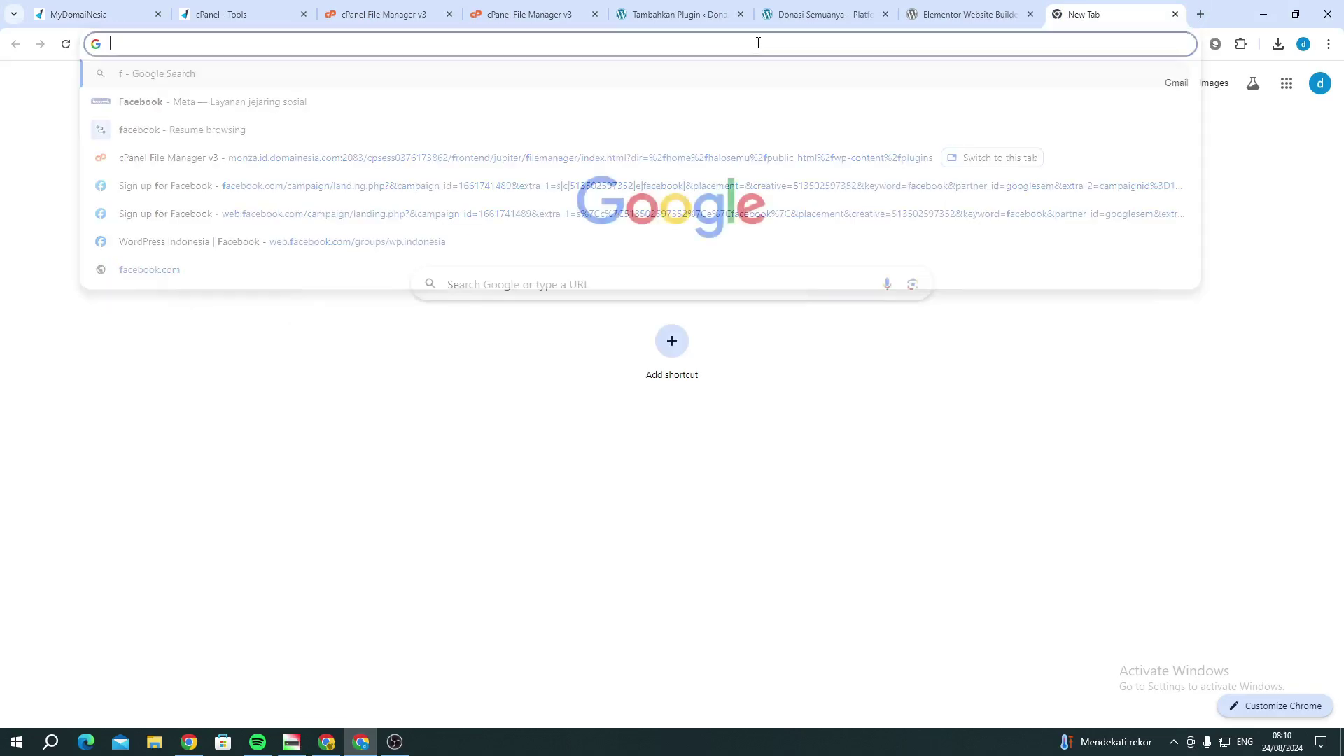
pyautogui.write('da')
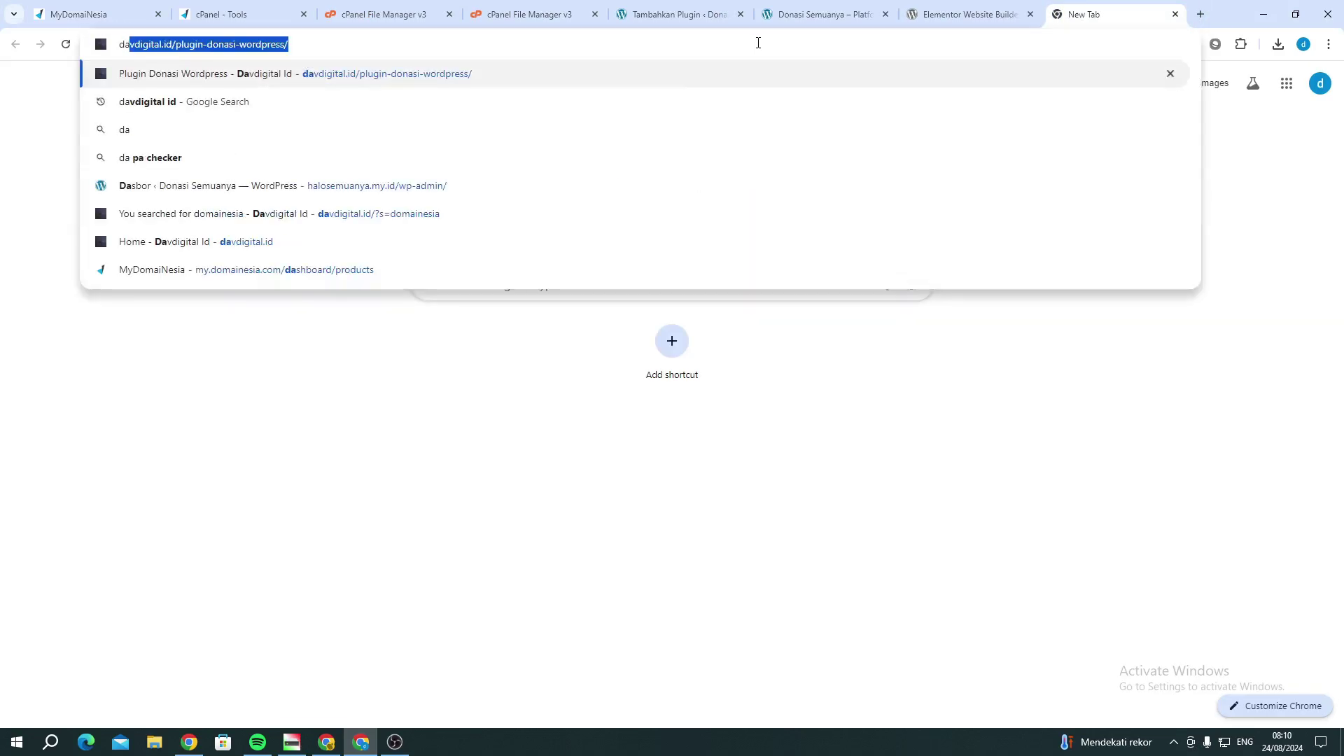
pyautogui.press('Down')
pyautogui.press('Down')
pyautogui.press('Down')
pyautogui.press('Down')
pyautogui.press('Down')
pyautogui.press('Down')
pyautogui.press('Return')
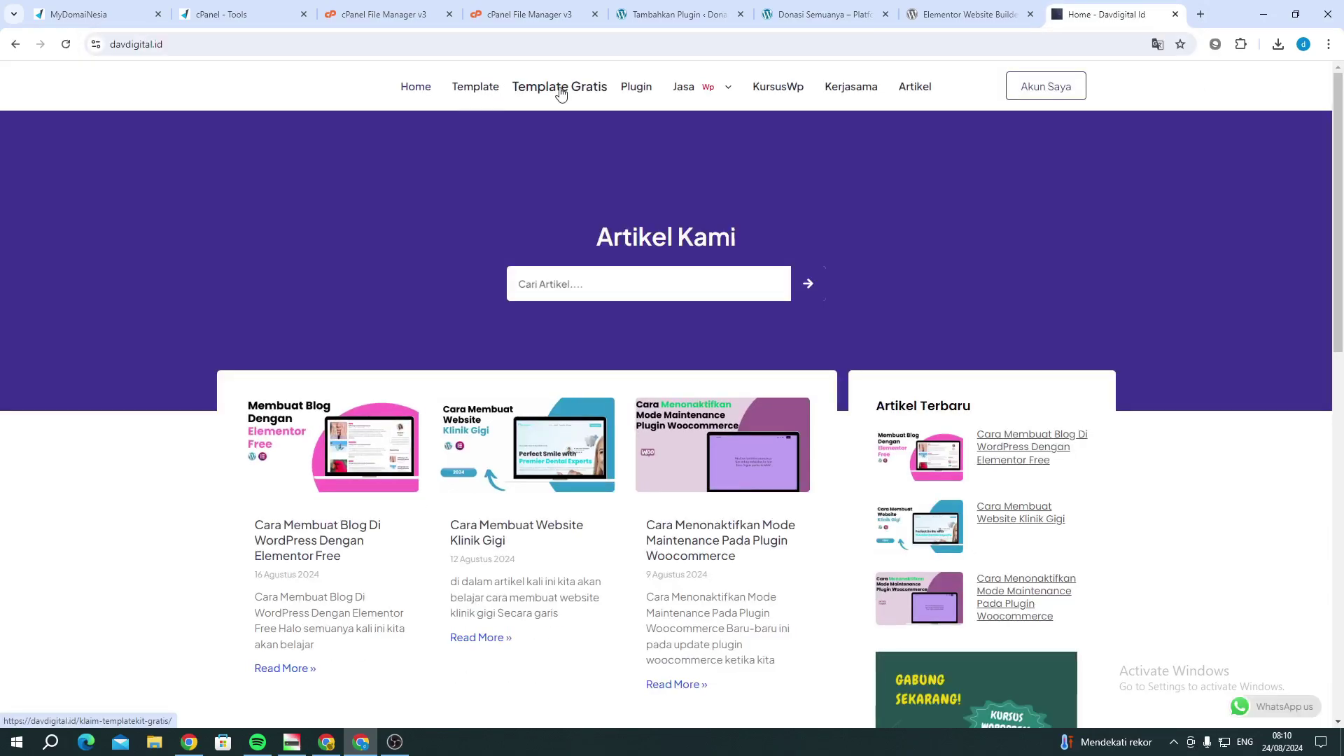
# Open the site's Template Gratis page and read the instructions for claiming a free template
pyautogui.click(561, 92)
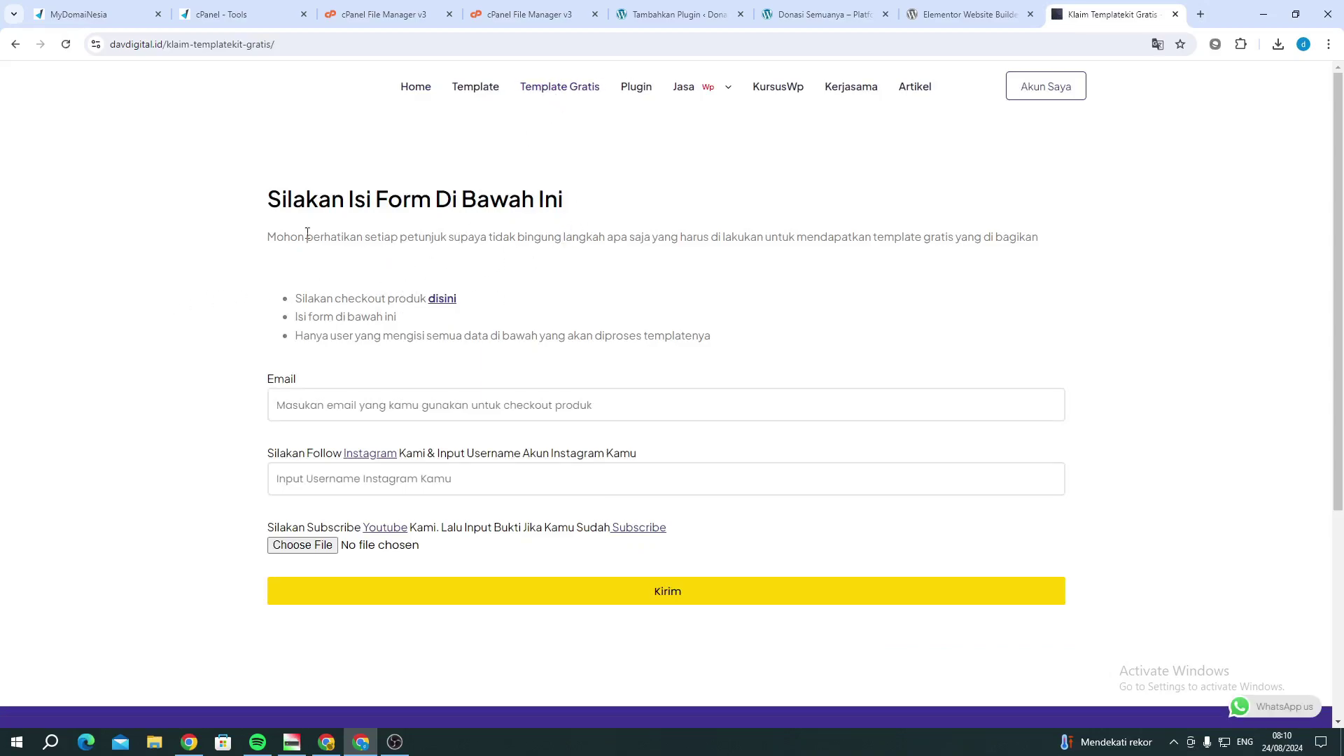
pyautogui.moveTo(244, 233); pyautogui.dragTo(939, 345)
pyautogui.click(960, 313)
# Read the description on the linked free templatekit product page, then return to the WordPress admin's add-plugin page
pyautogui.click(442, 299)
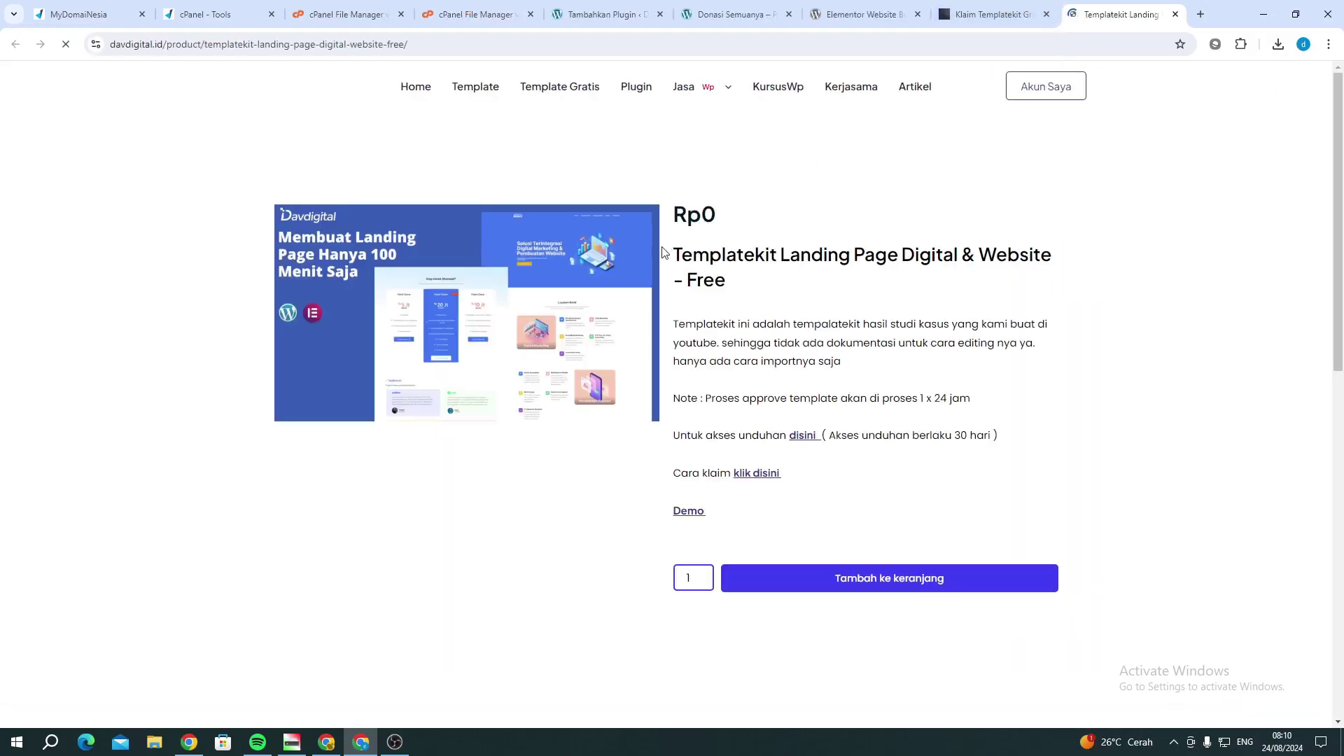
pyautogui.moveTo(673, 324); pyautogui.dragTo(950, 434)
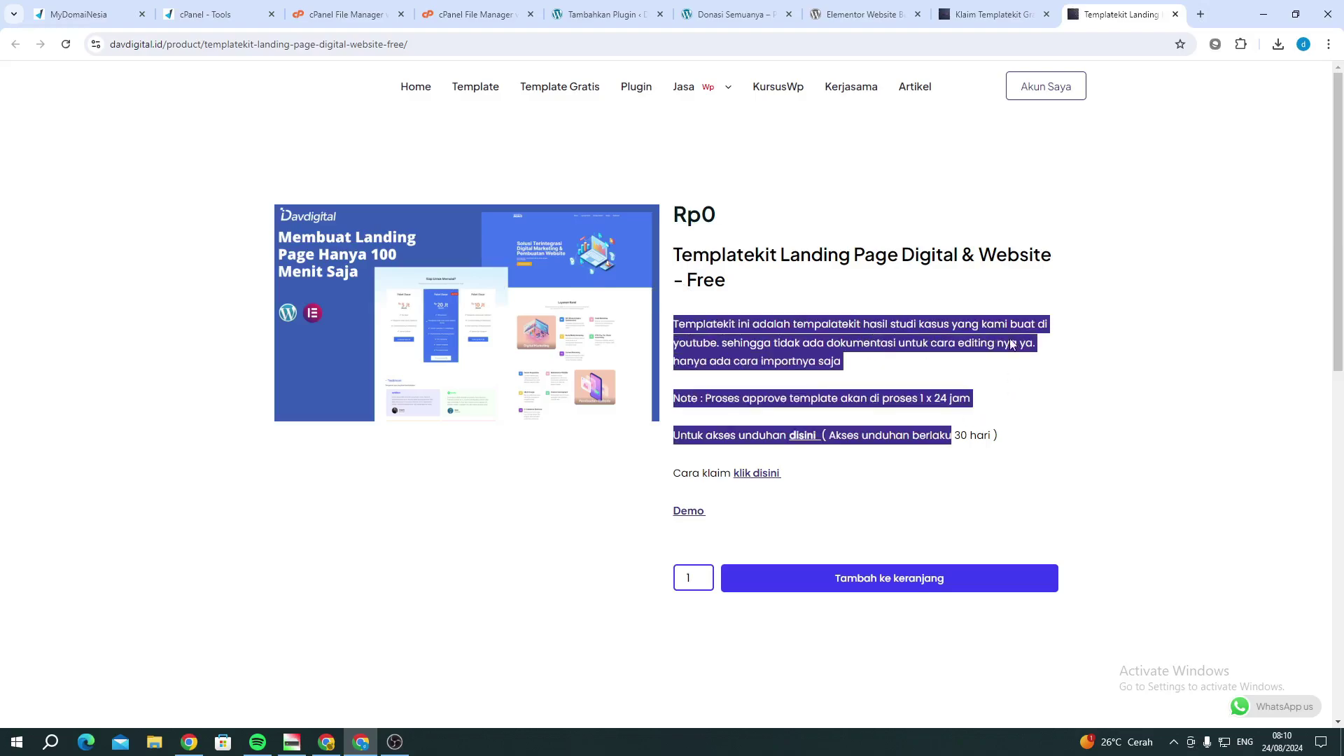
pyautogui.click(814, 291)
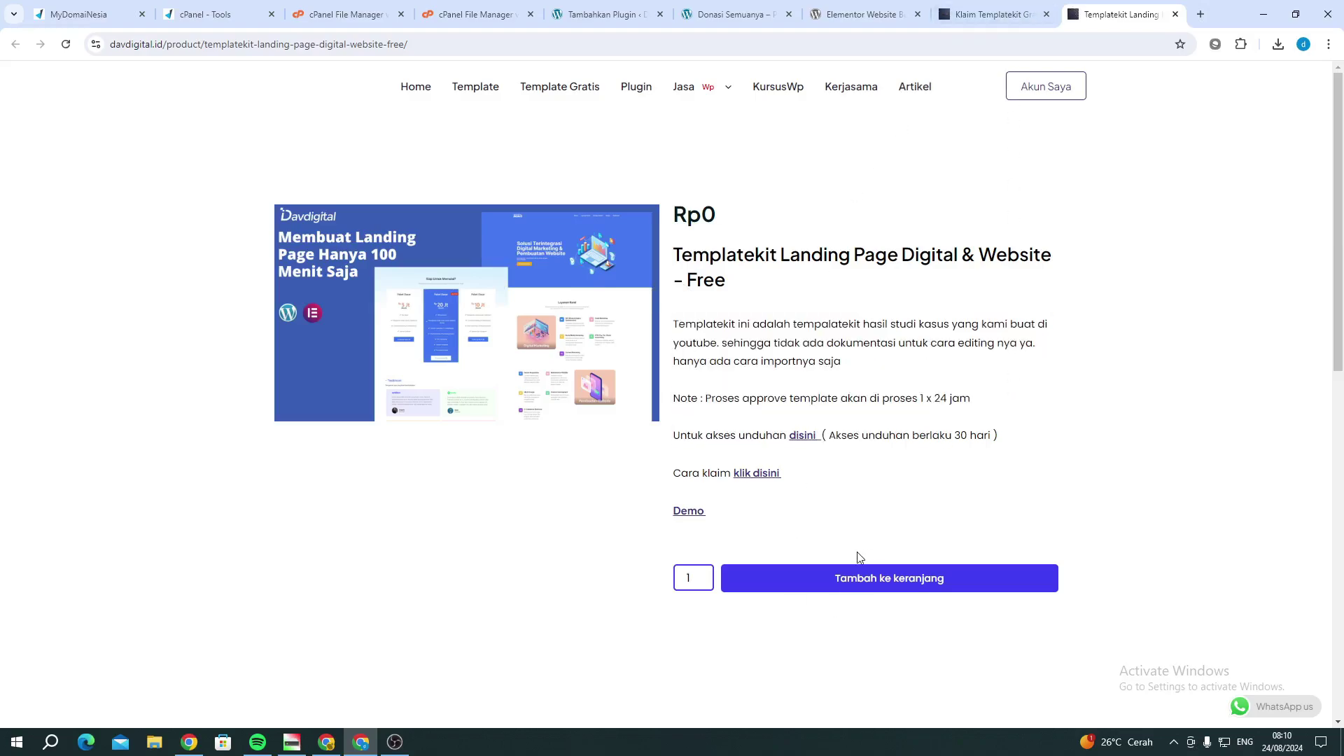
pyautogui.click(992, 16)
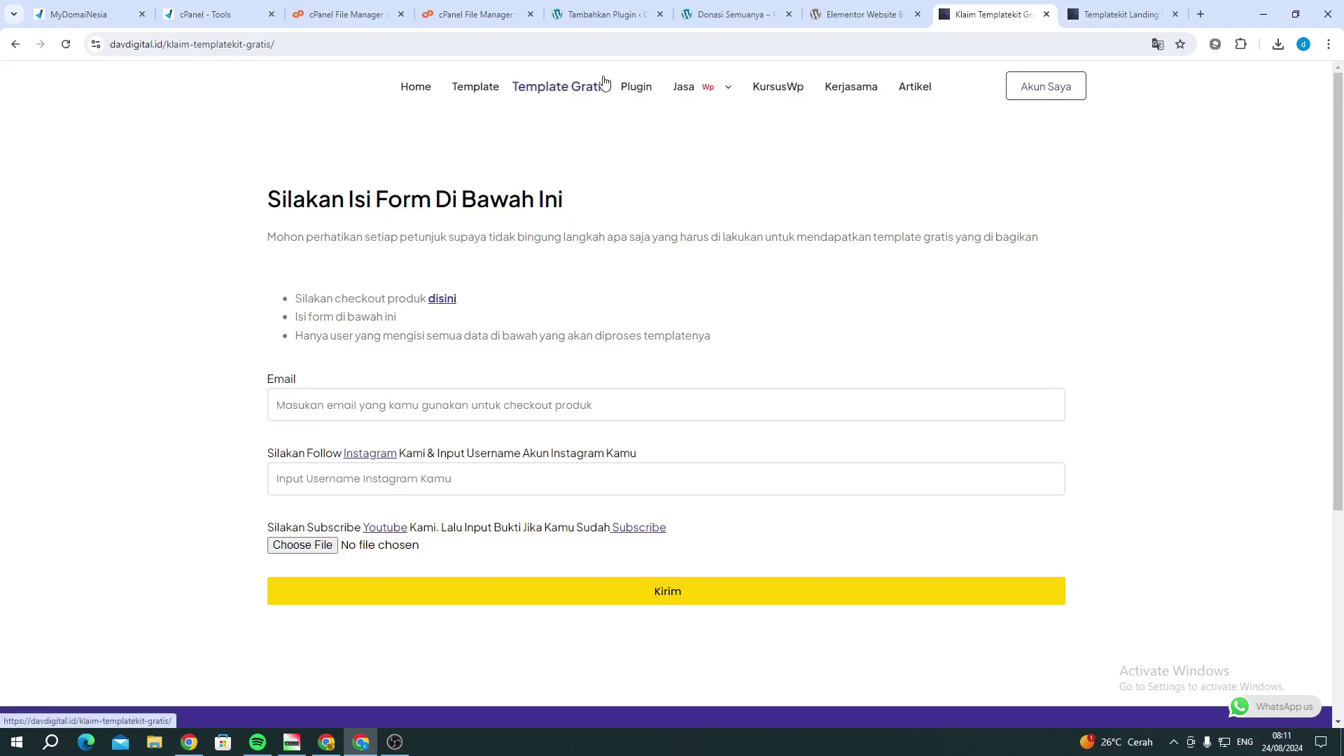
pyautogui.click(595, 16)
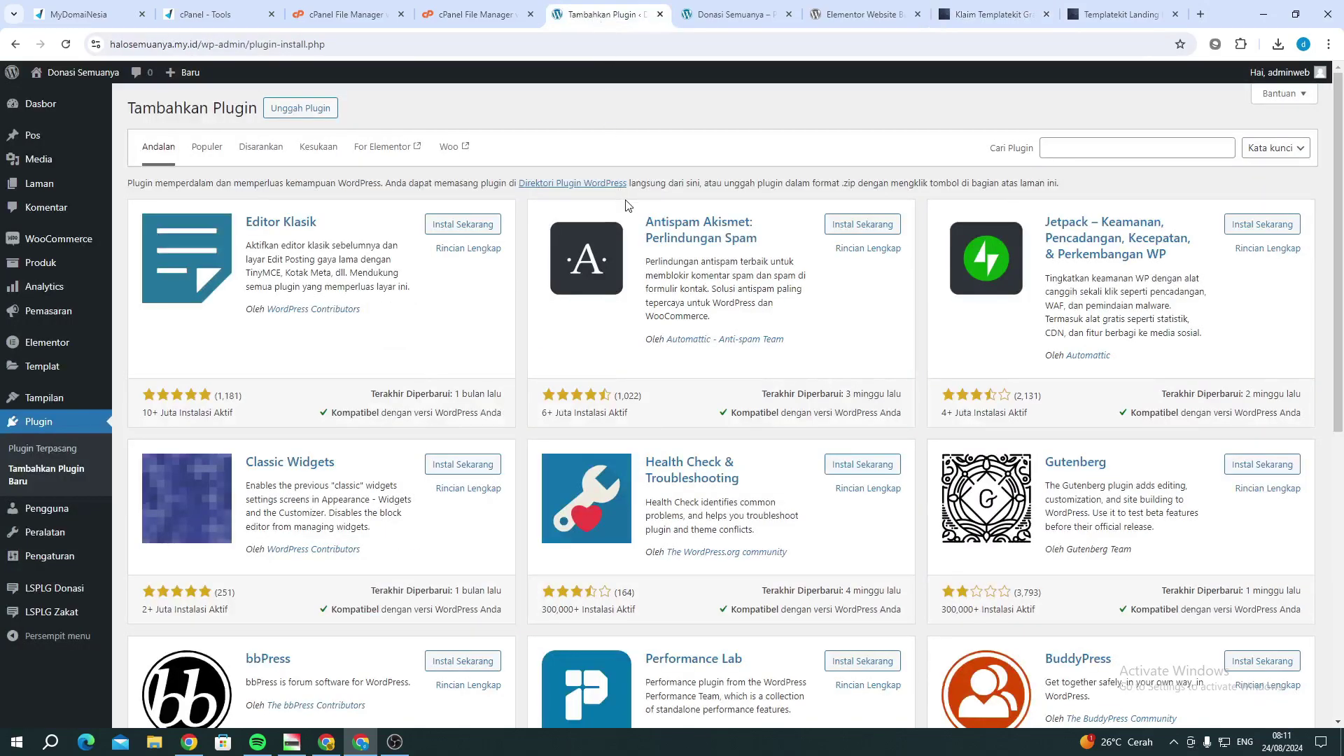